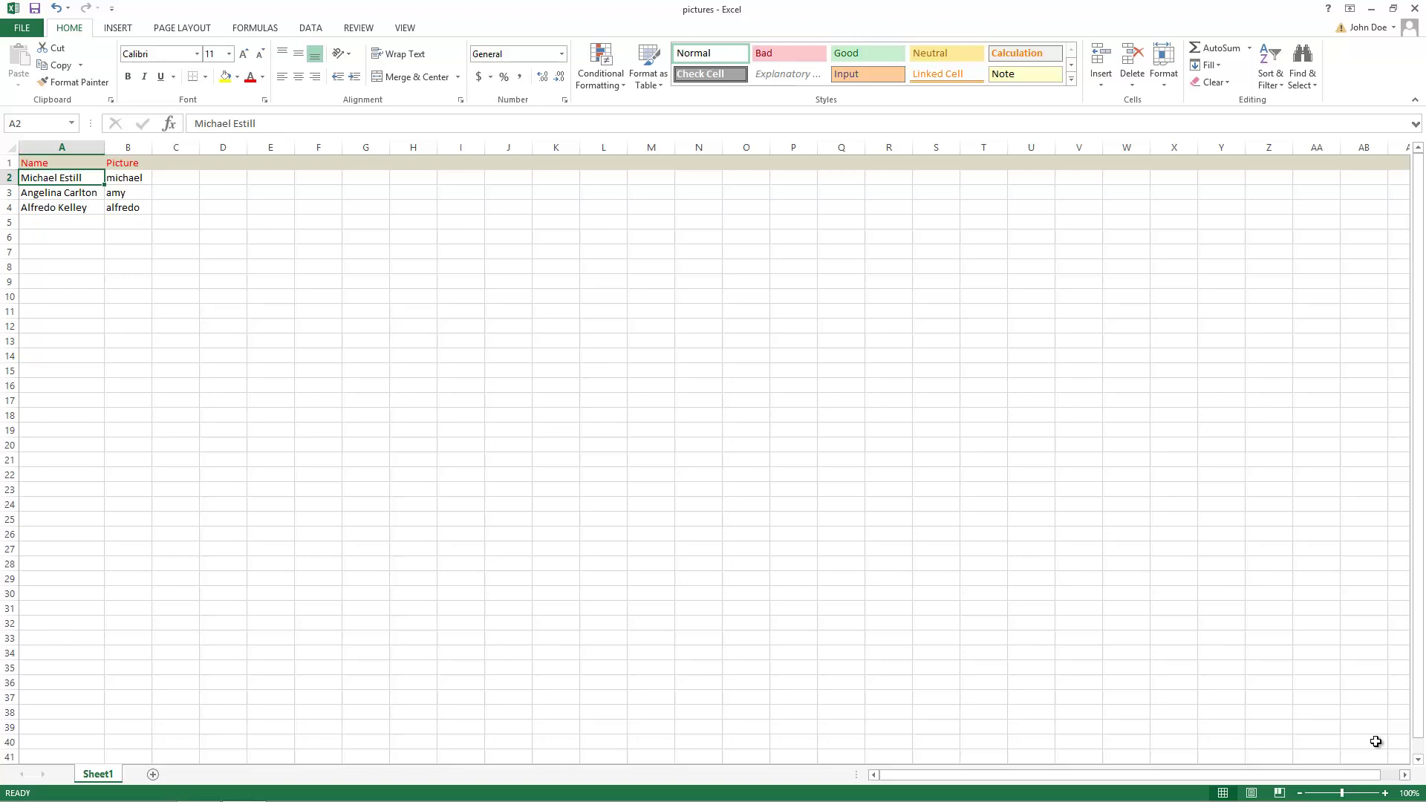
Switch from the Excel pictures workbook to the hospital welcome presentation in PowerPoint.
key("alt+Tab")
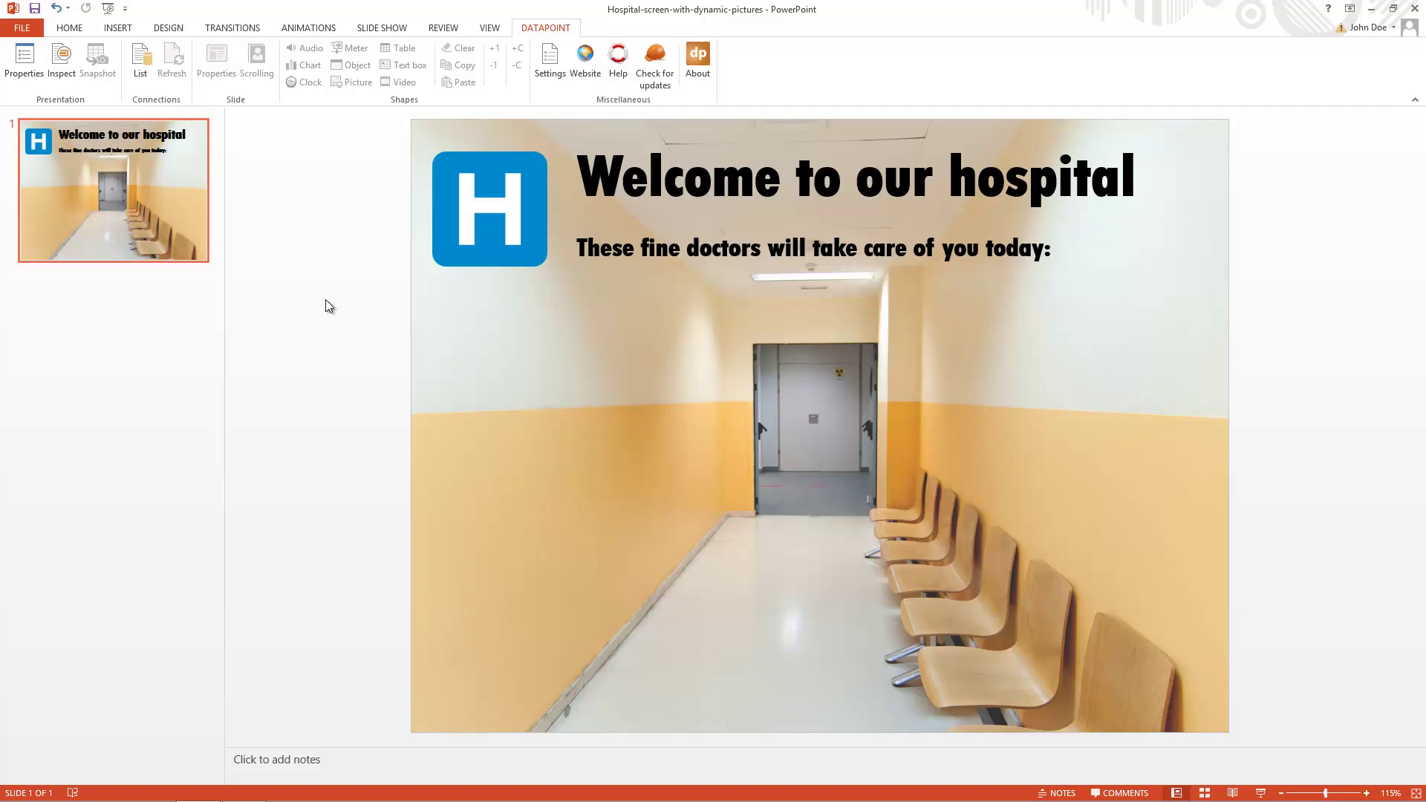
Add a DataPoint Excel files connection linked to the pictures.xlsx workbook.
left_click(71, 27)
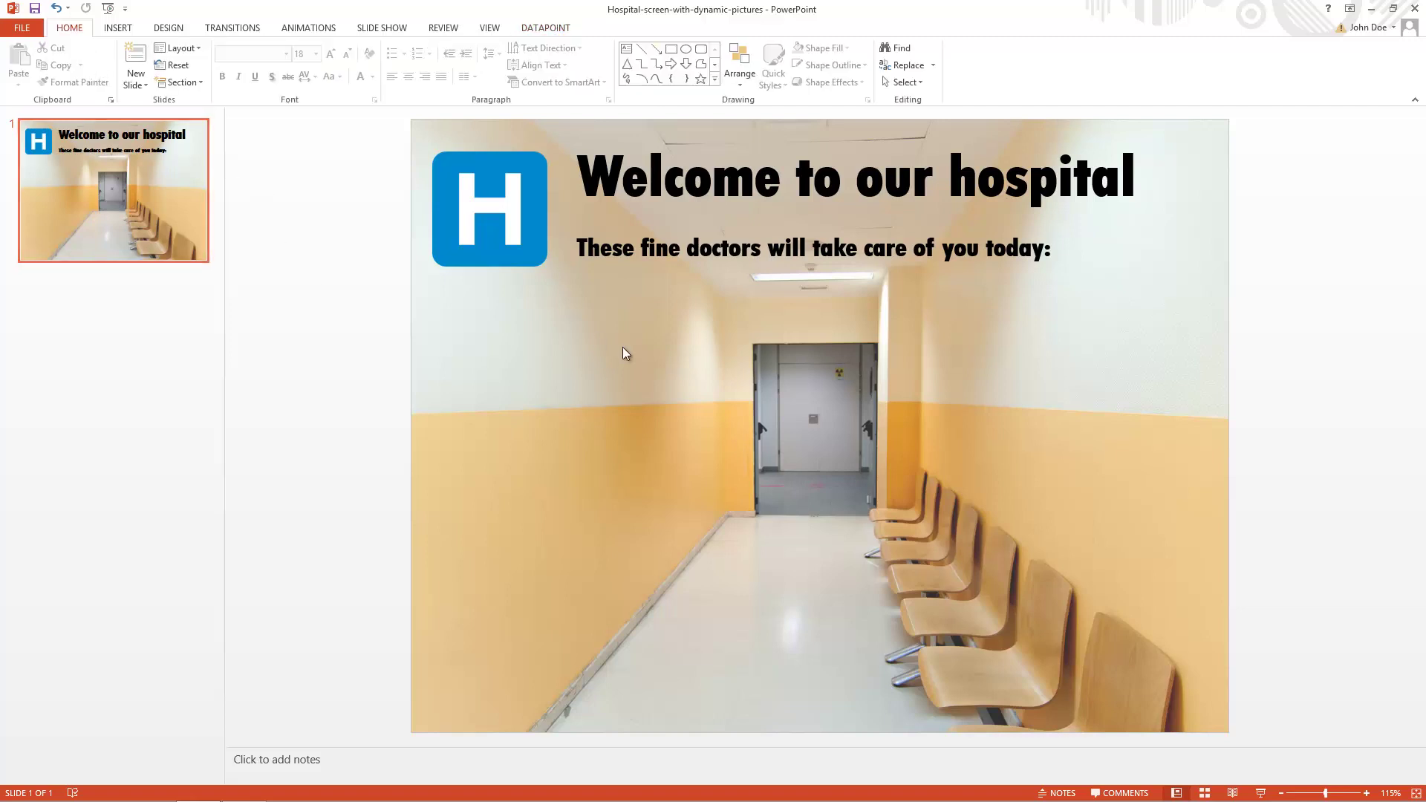
left_click(563, 30)
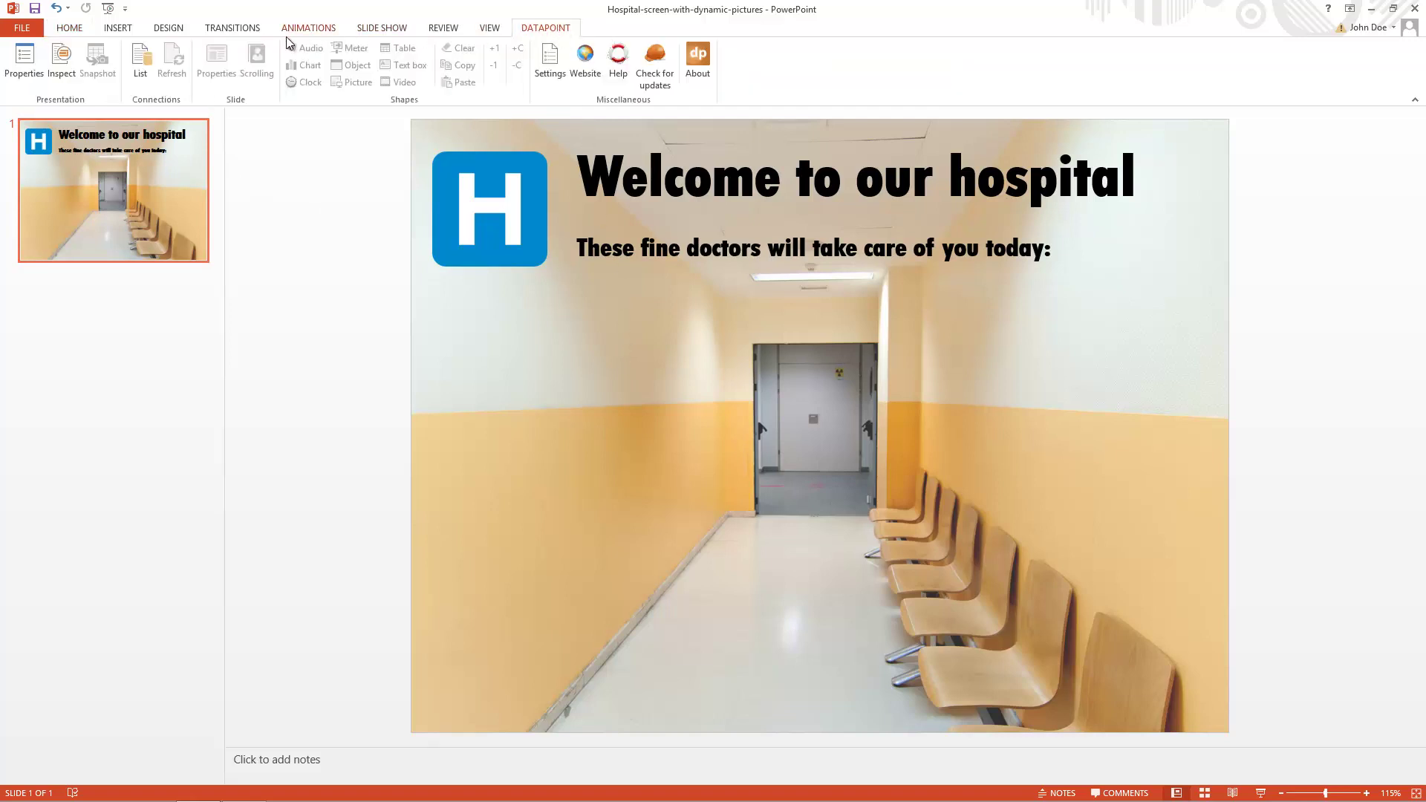
left_click(141, 61)
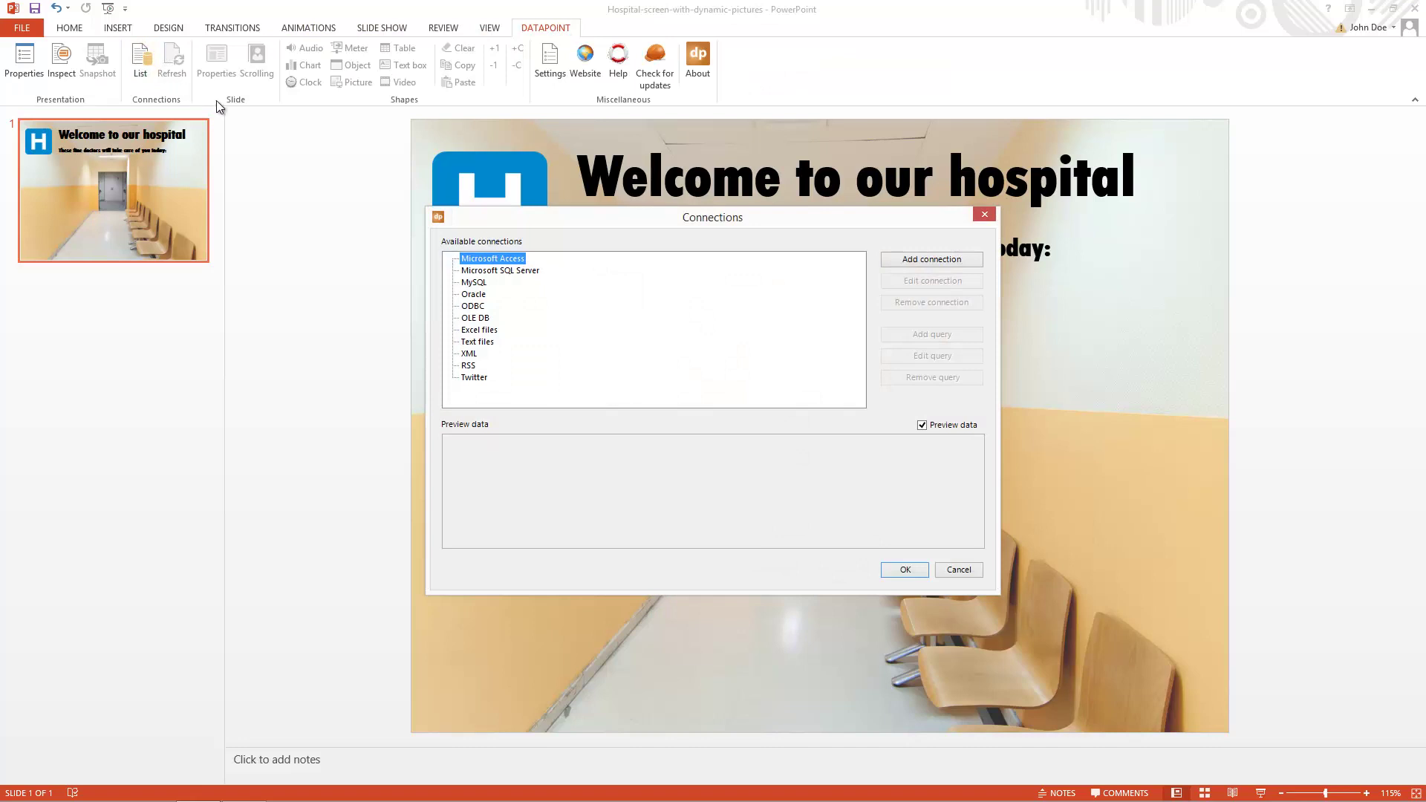
left_click(476, 330)
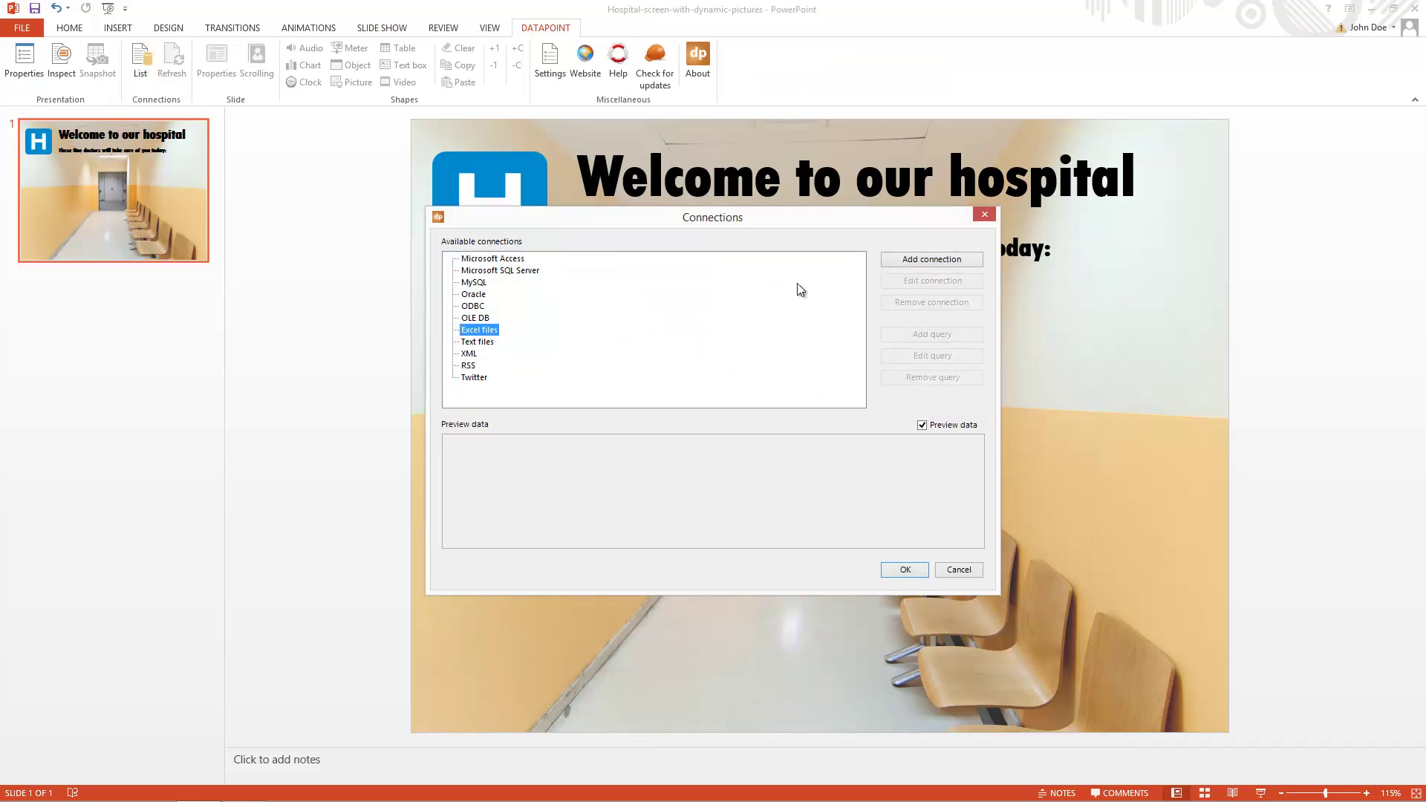
left_click(914, 263)
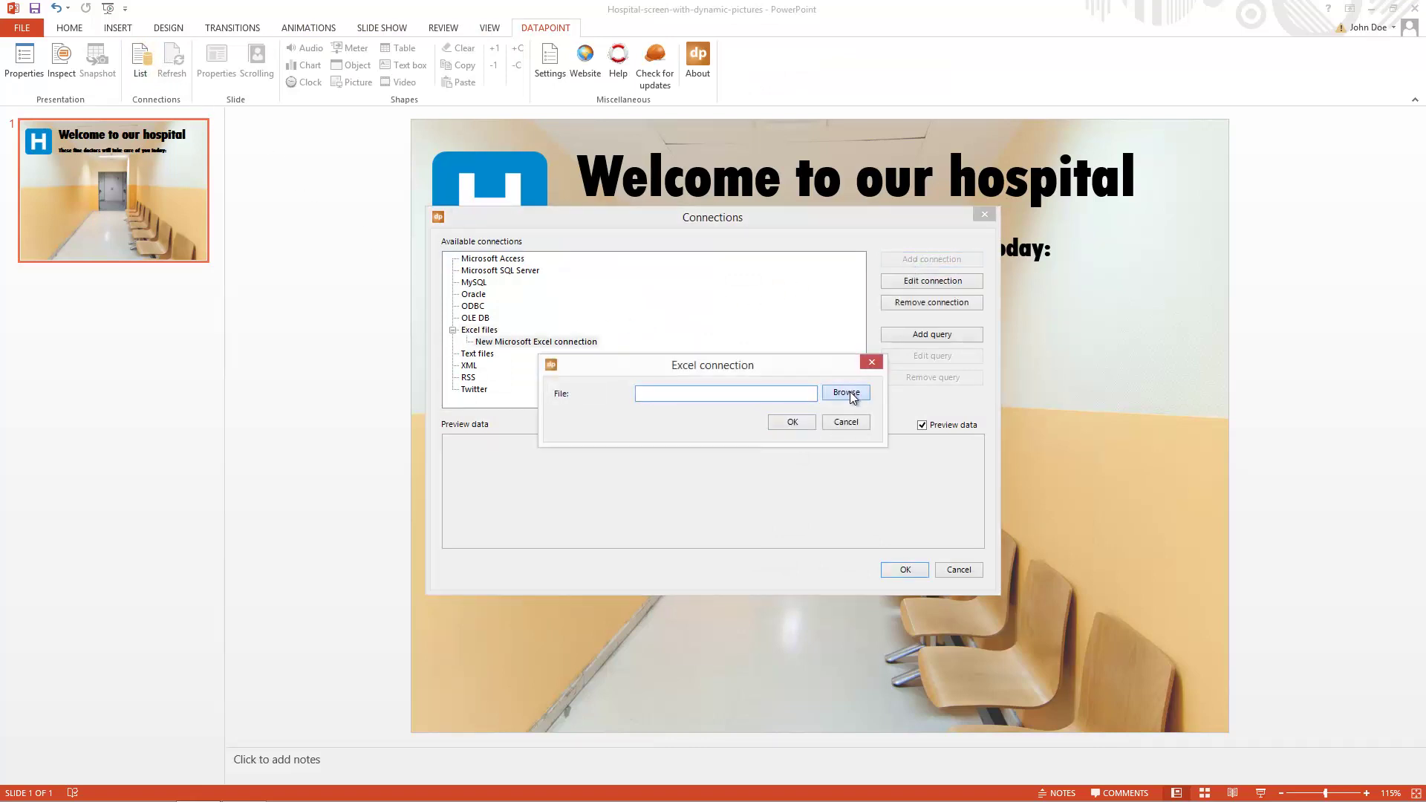
left_click(847, 392)
left_click(904, 562)
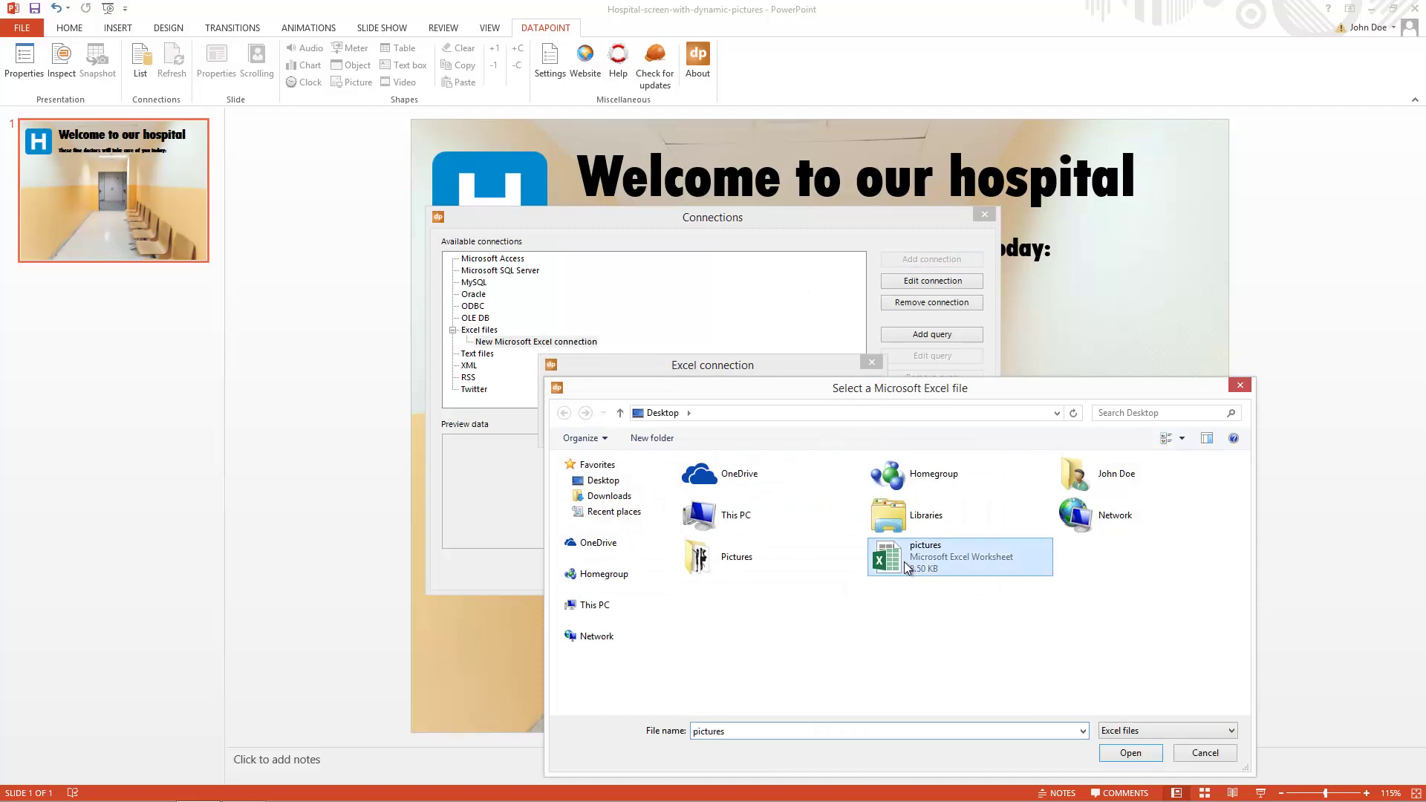
left_click(1118, 755)
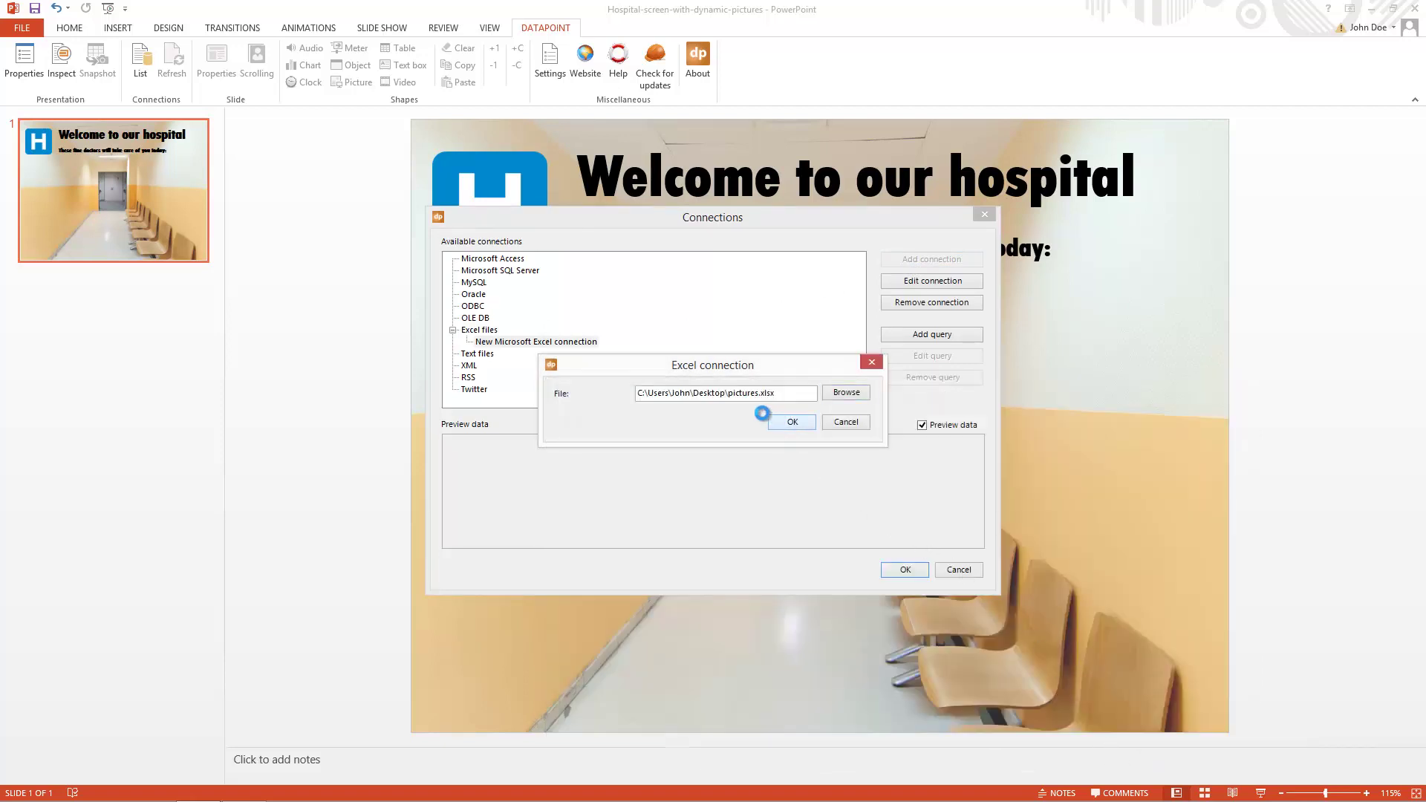
left_click(790, 422)
Rename the new Excel connection to Doctors.
left_click(544, 343)
left_click(545, 342)
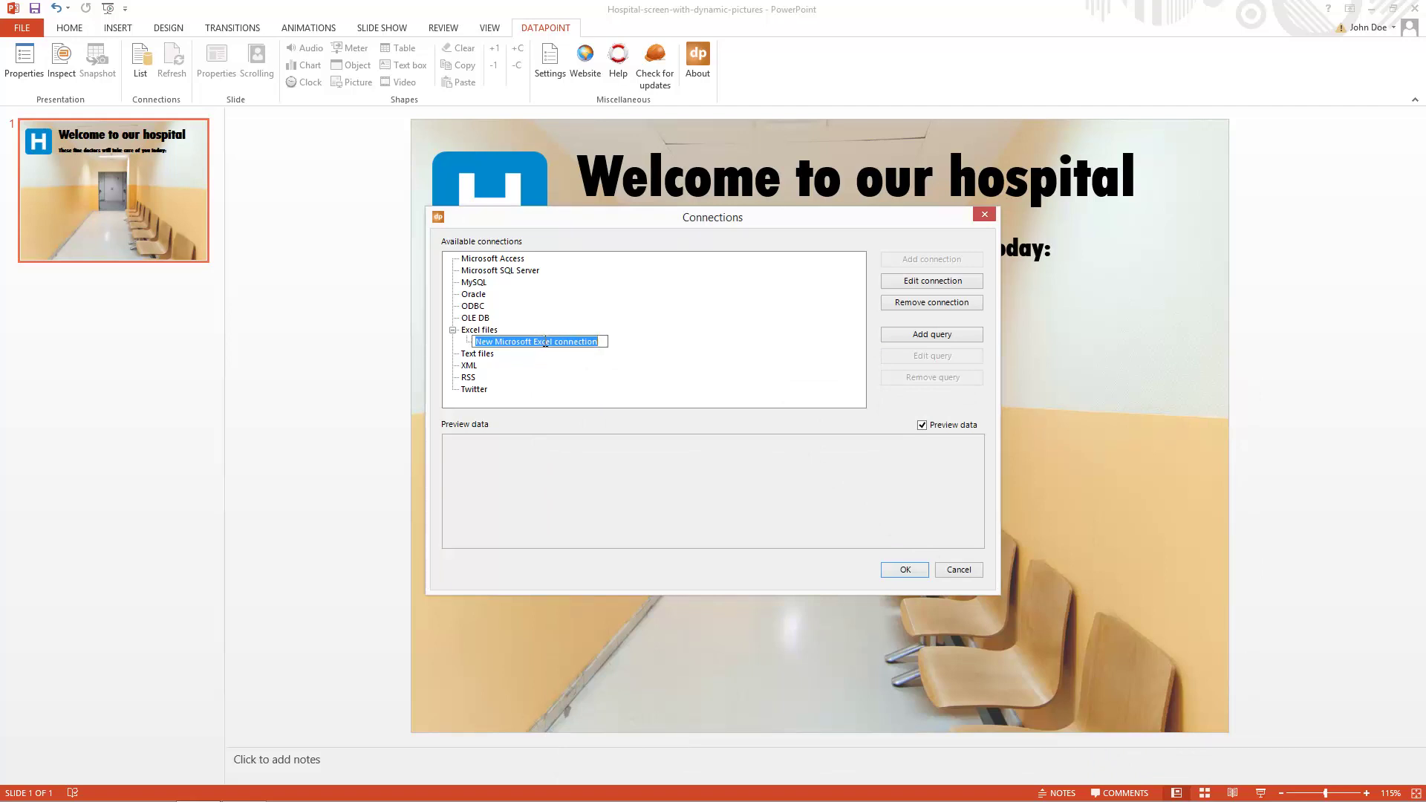
type("Doctors")
key("Return")
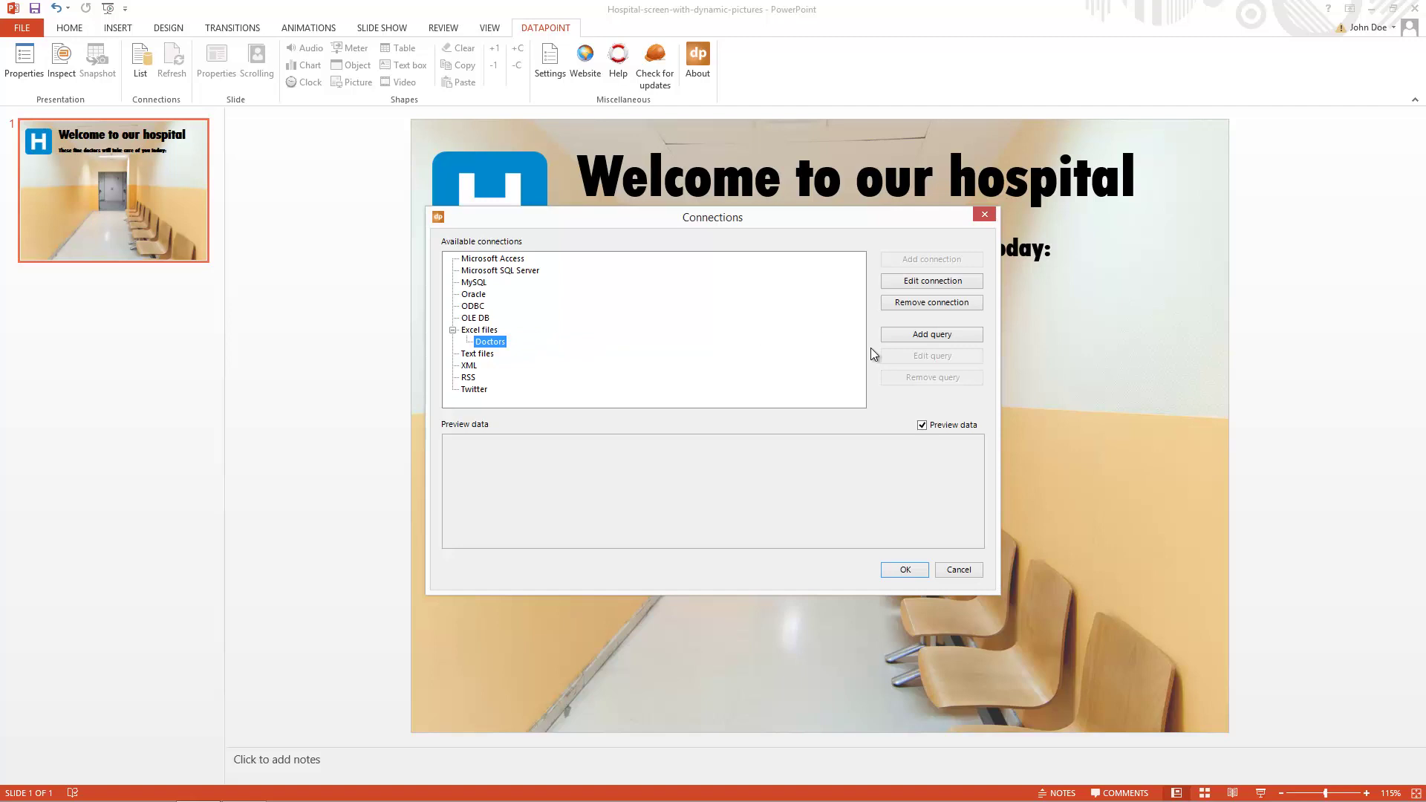
Add a query reading Sheet1 A1:B20 with the first row as field names, then close Connections.
left_click(922, 339)
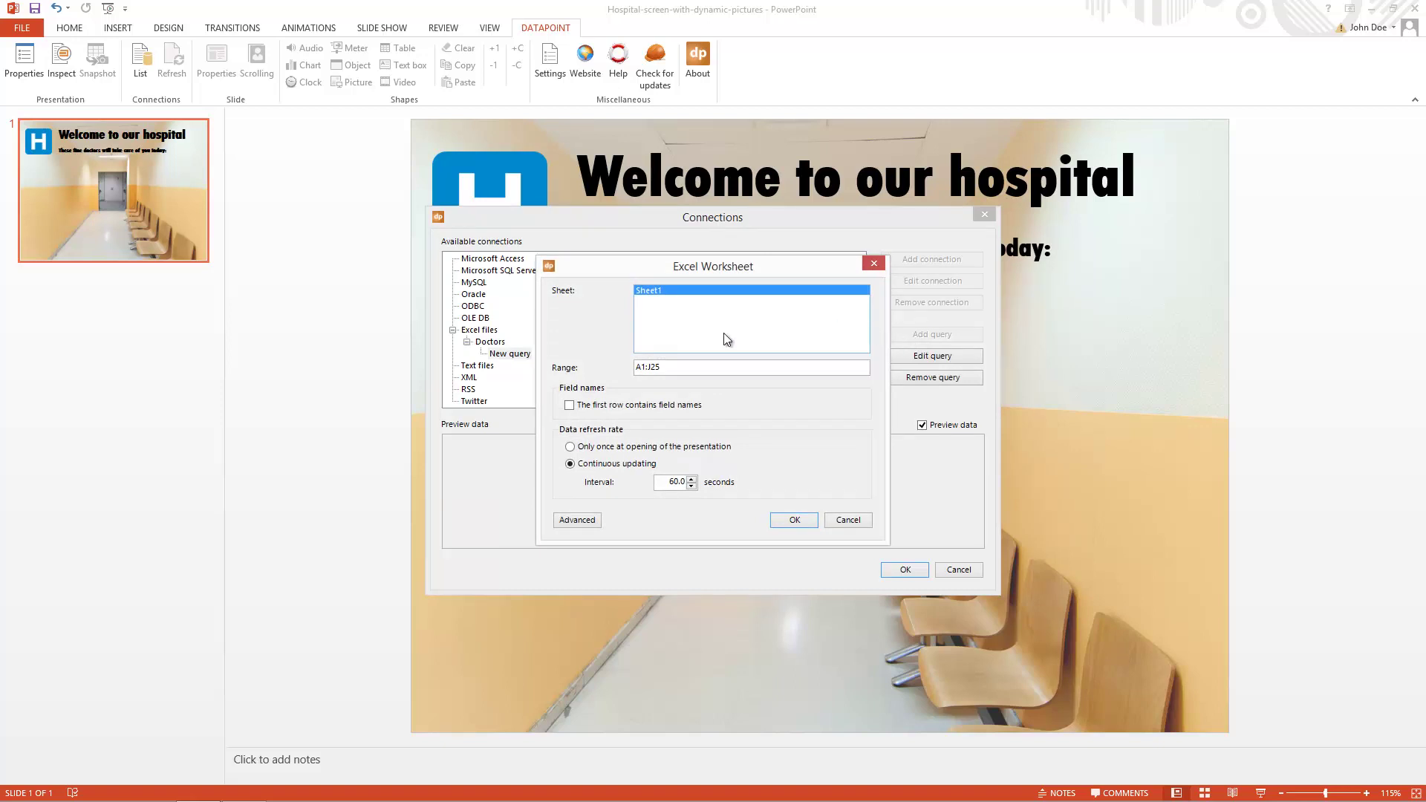
left_click_drag(650, 366, 679, 367)
type("B")
left_click(570, 405)
left_click_drag(668, 482, 679, 483)
left_click(783, 523)
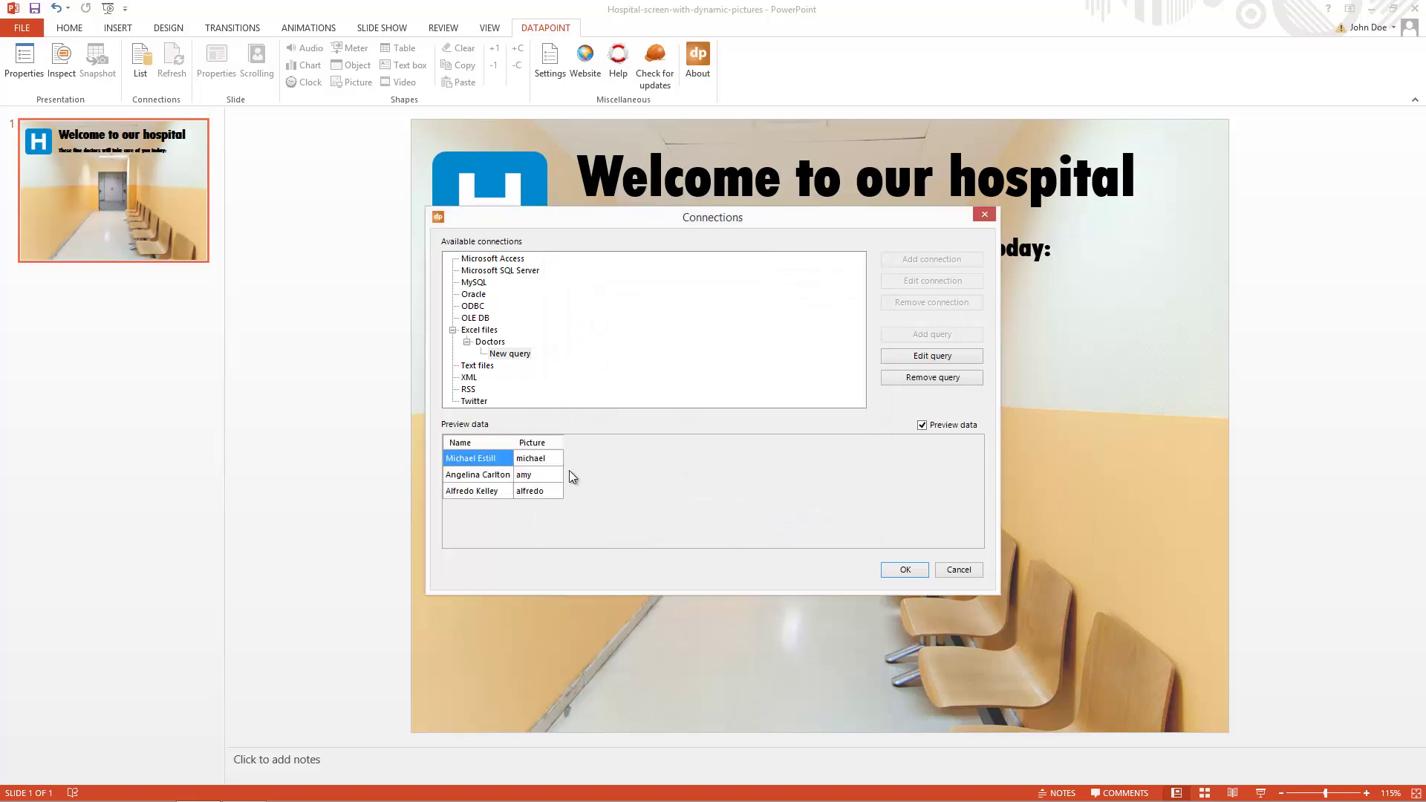
left_click(890, 570)
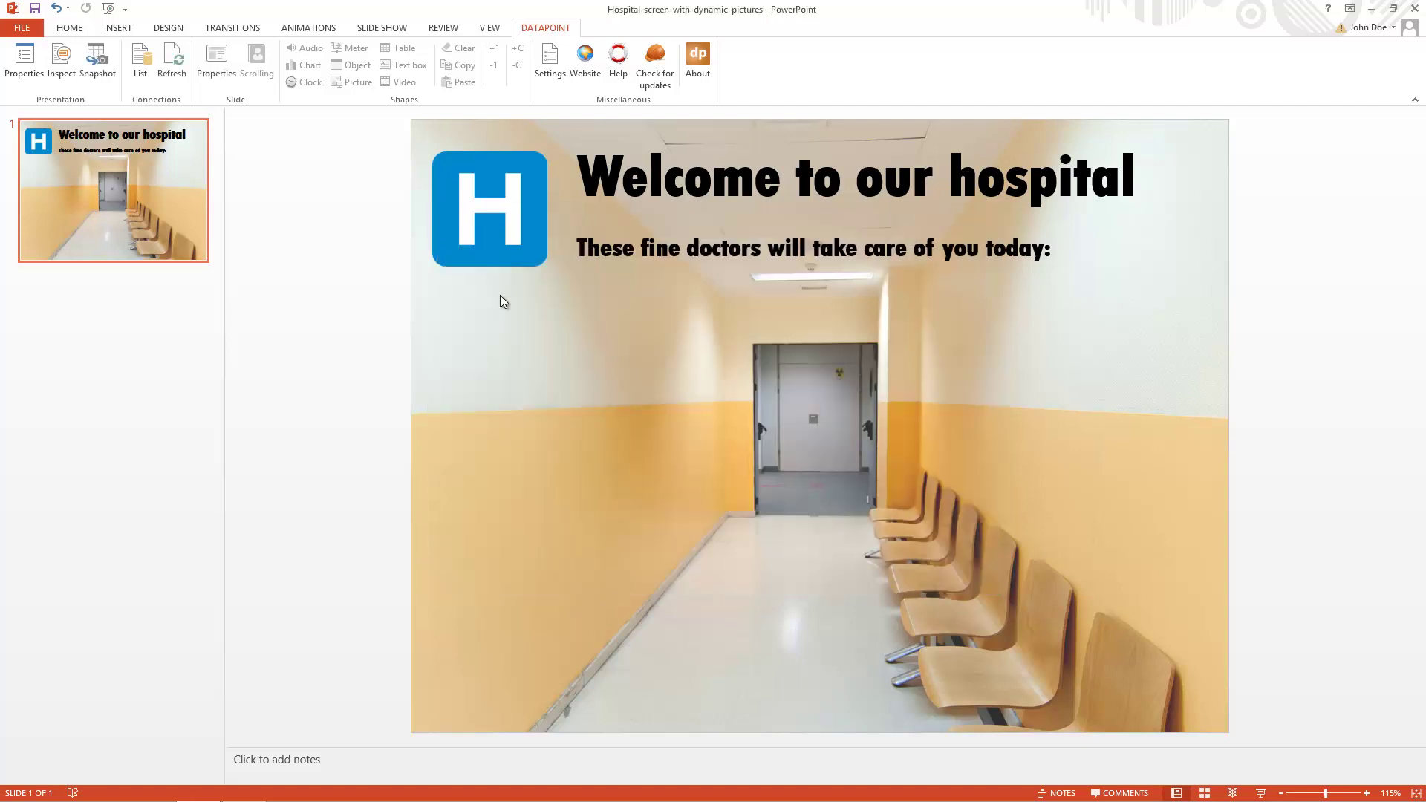
Draw a wide text box across the slide middle, below the subtitle.
left_click(119, 28)
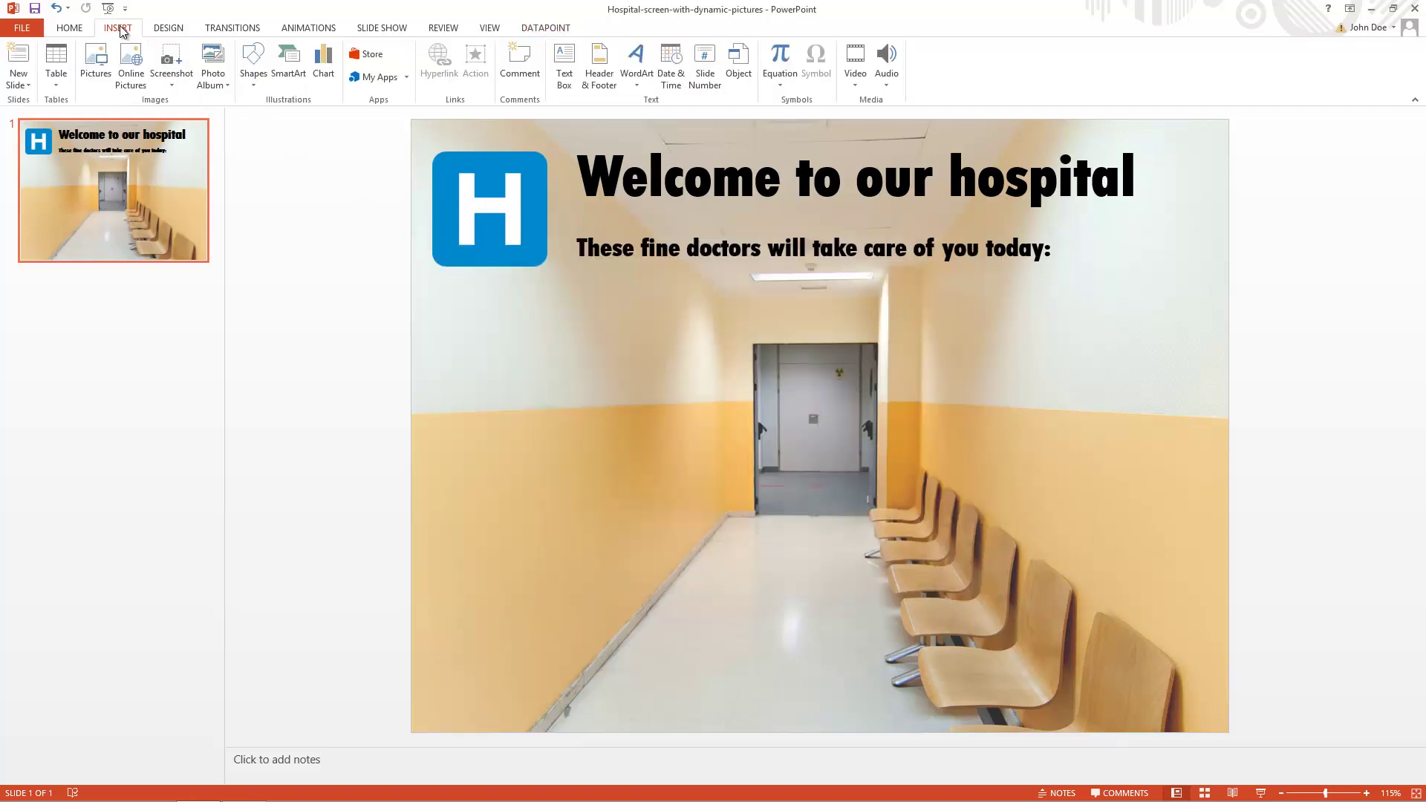
left_click(564, 65)
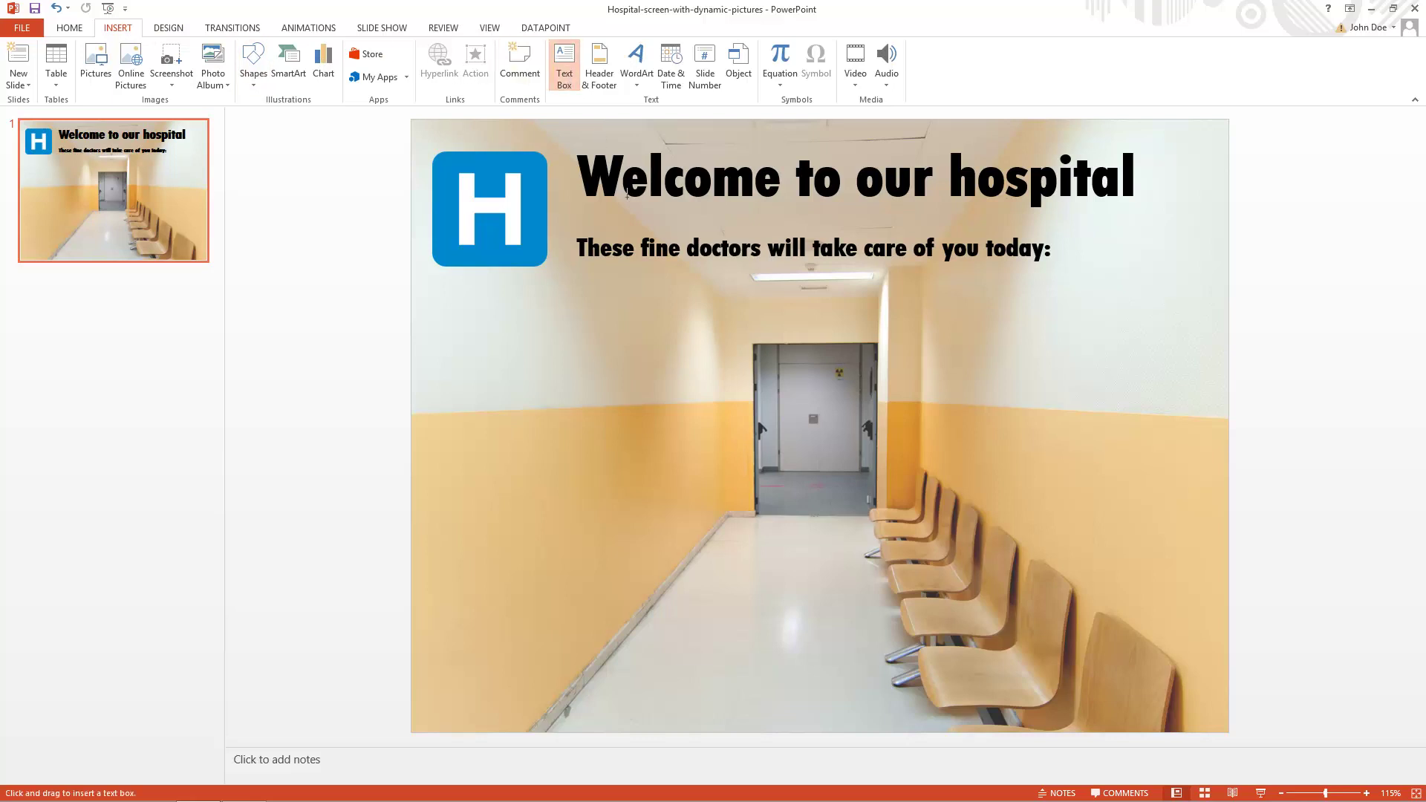
mouse_move(678, 338)
left_mouse_down()
mouse_move(1028, 439)
mouse_move(1182, 425)
left_mouse_up()
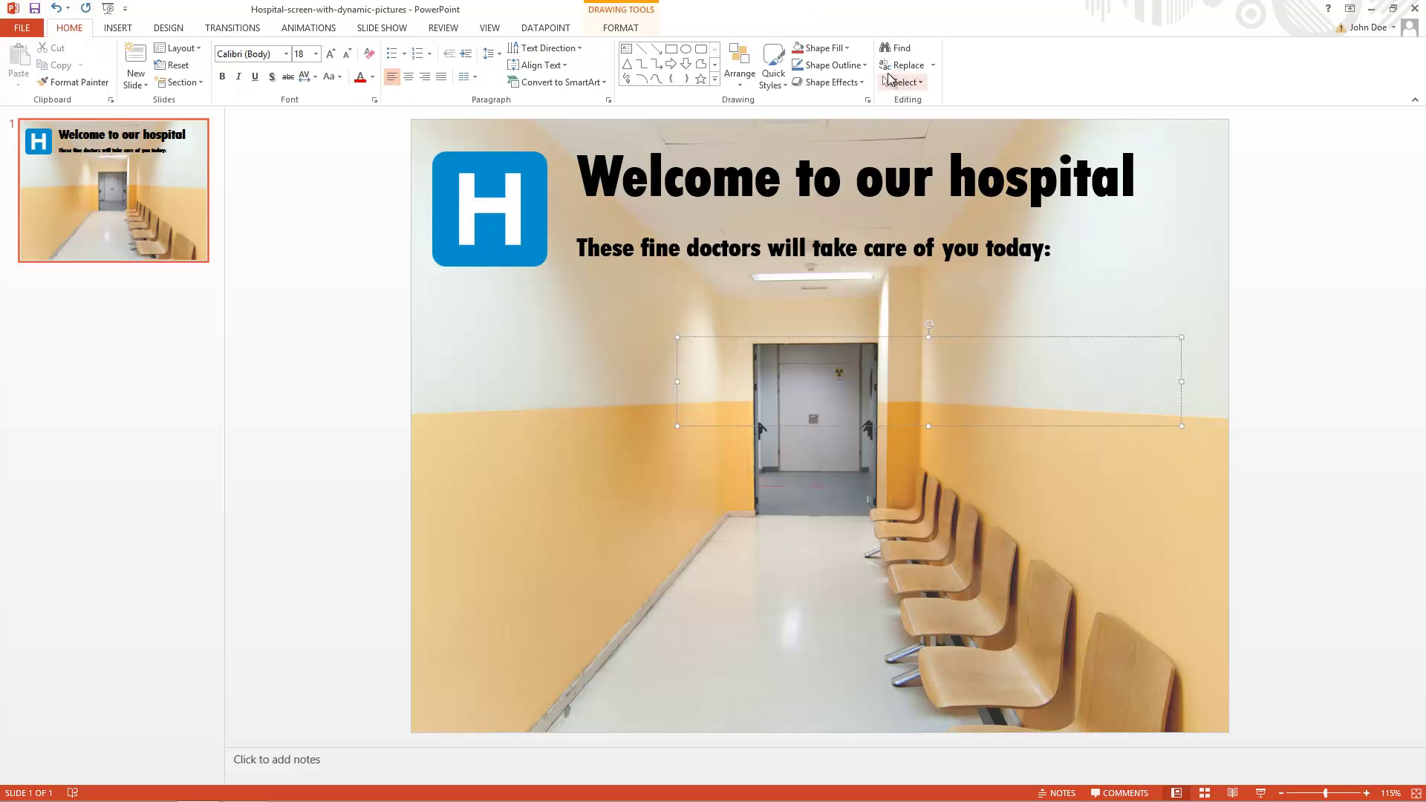
Fill the box with a custom near-white colour and set 50% transparency.
left_click(848, 49)
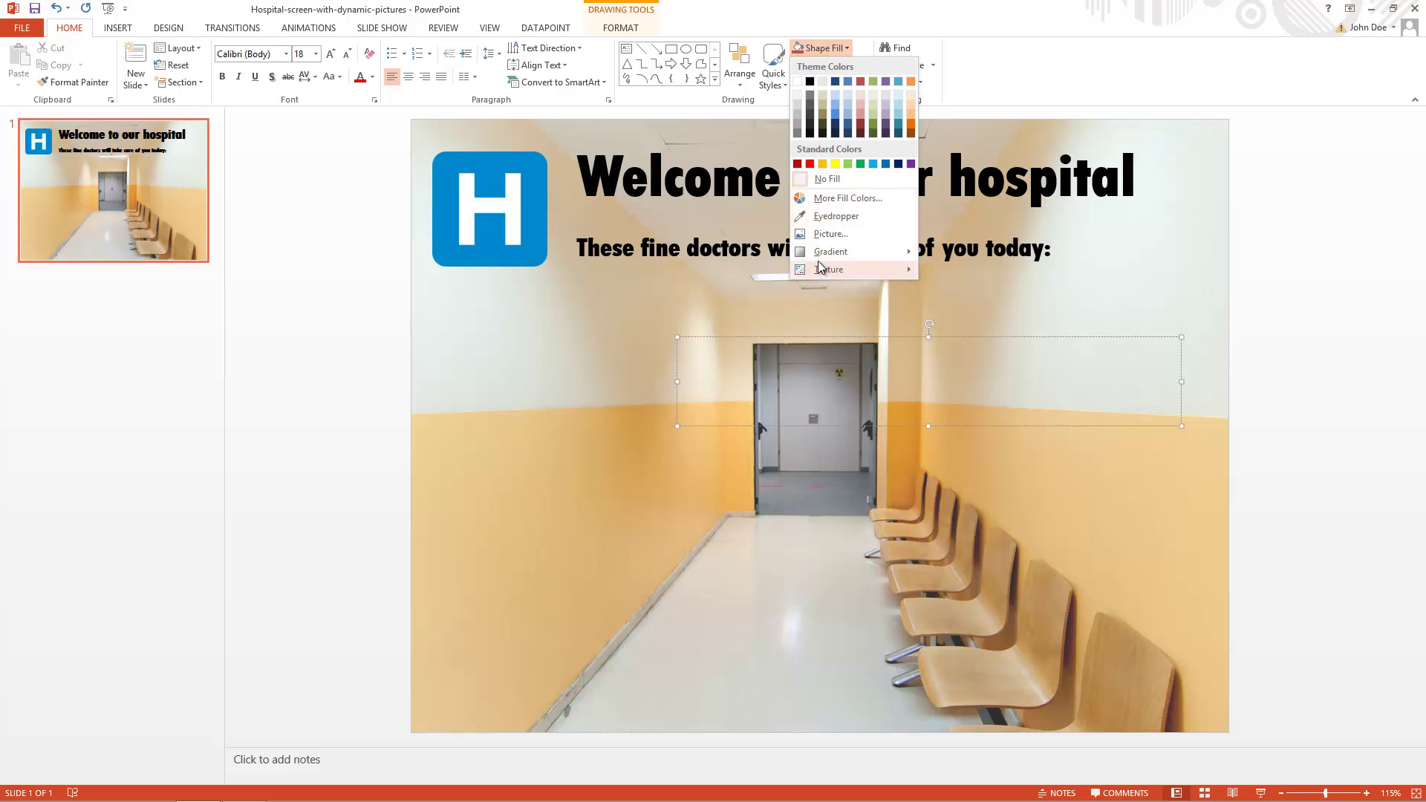
left_click(822, 198)
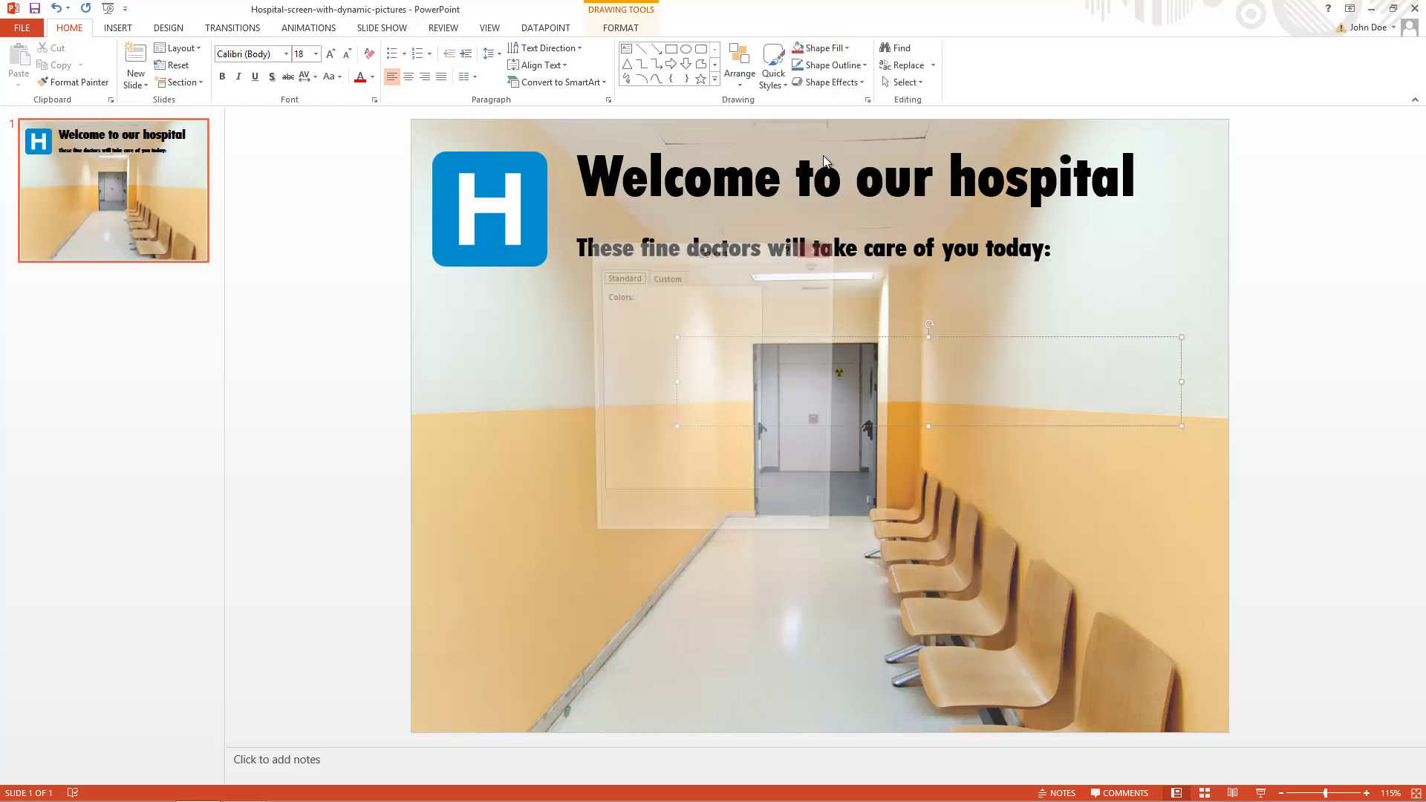
left_click(665, 277)
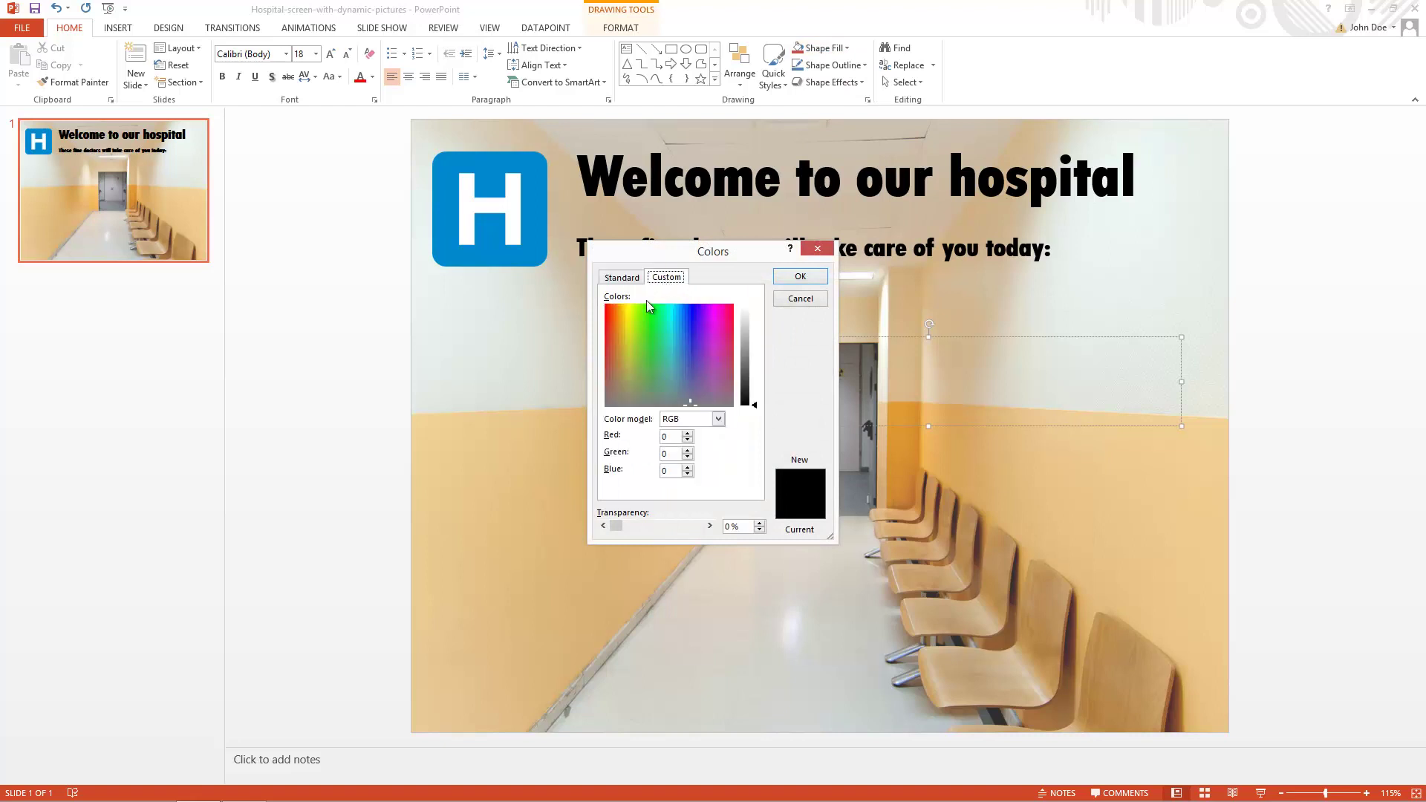
left_click(745, 309)
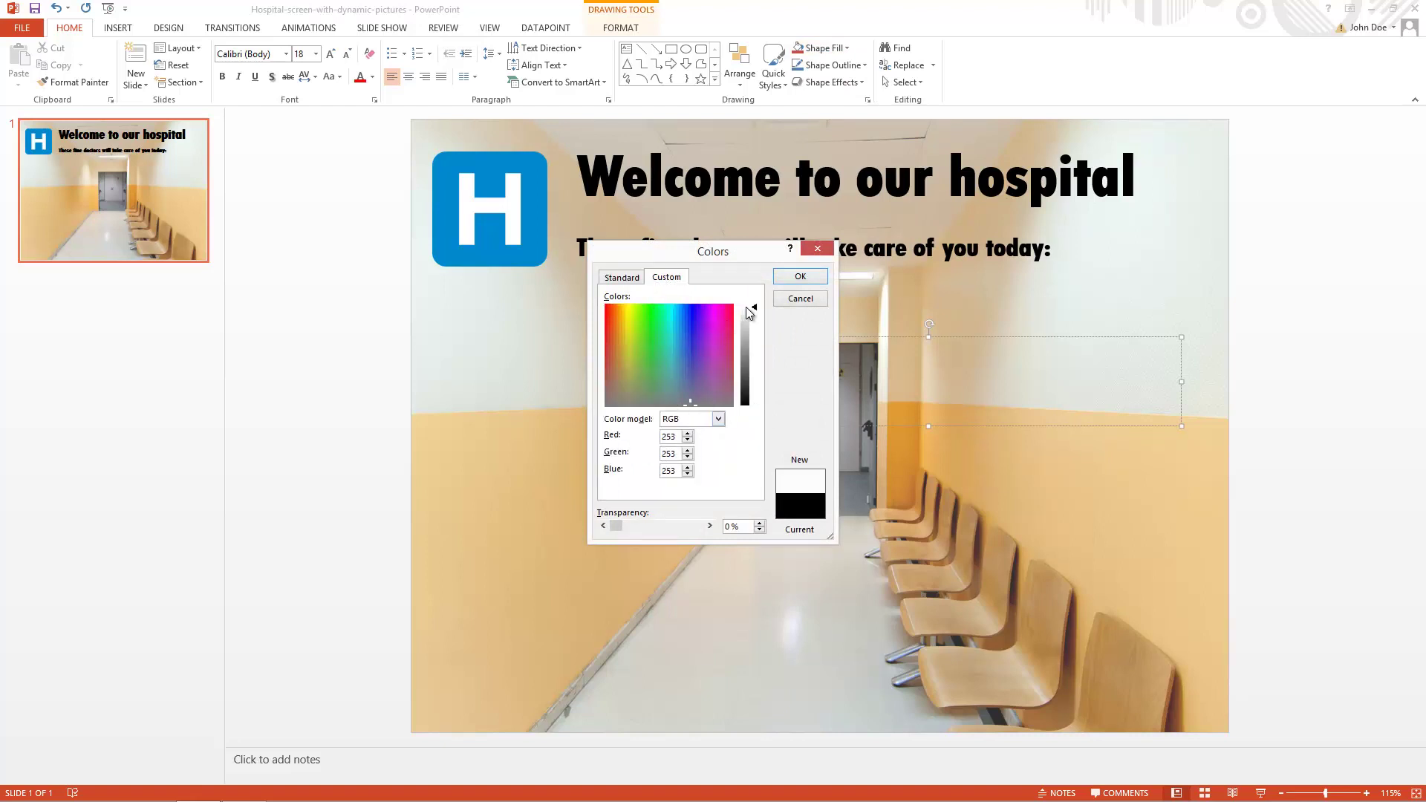
left_click(802, 279)
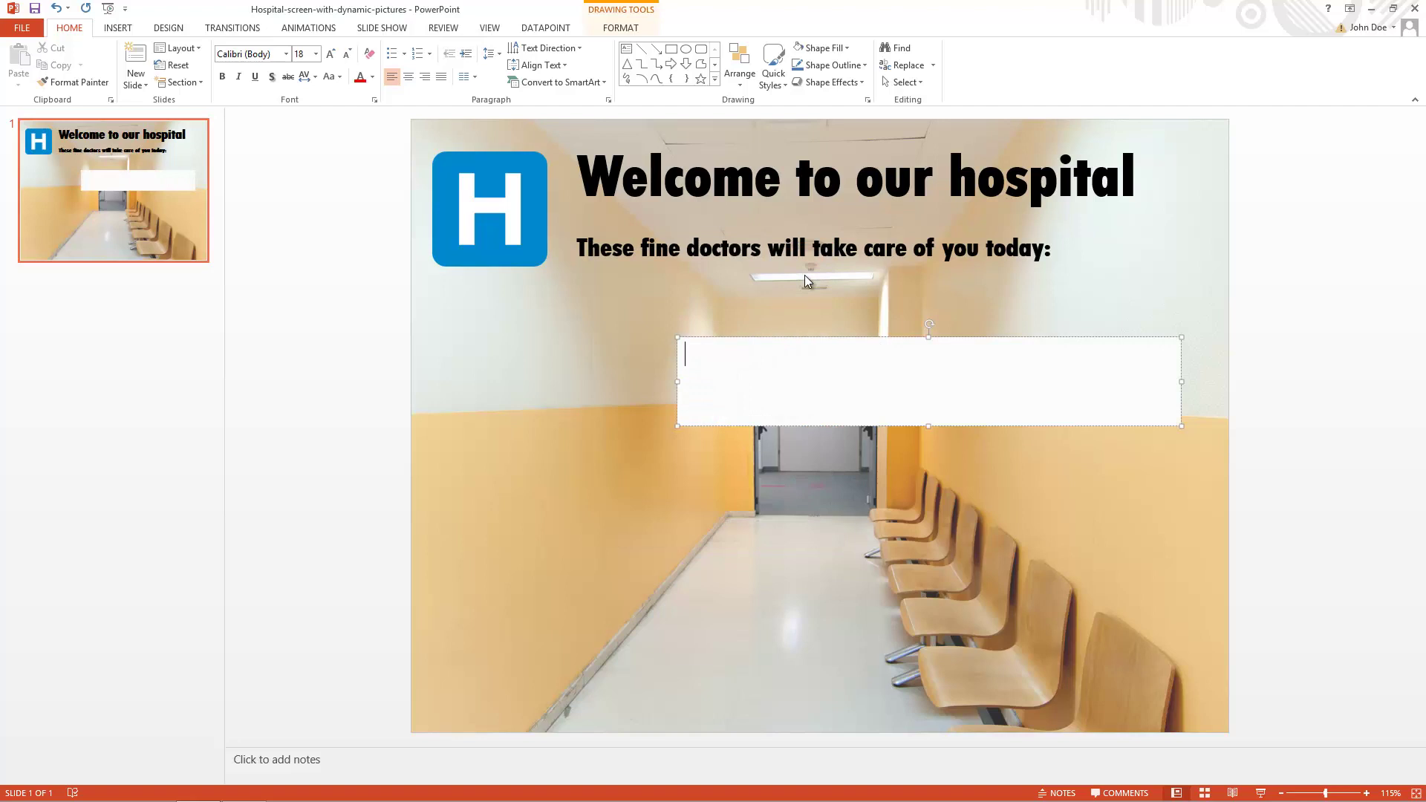
left_click(868, 100)
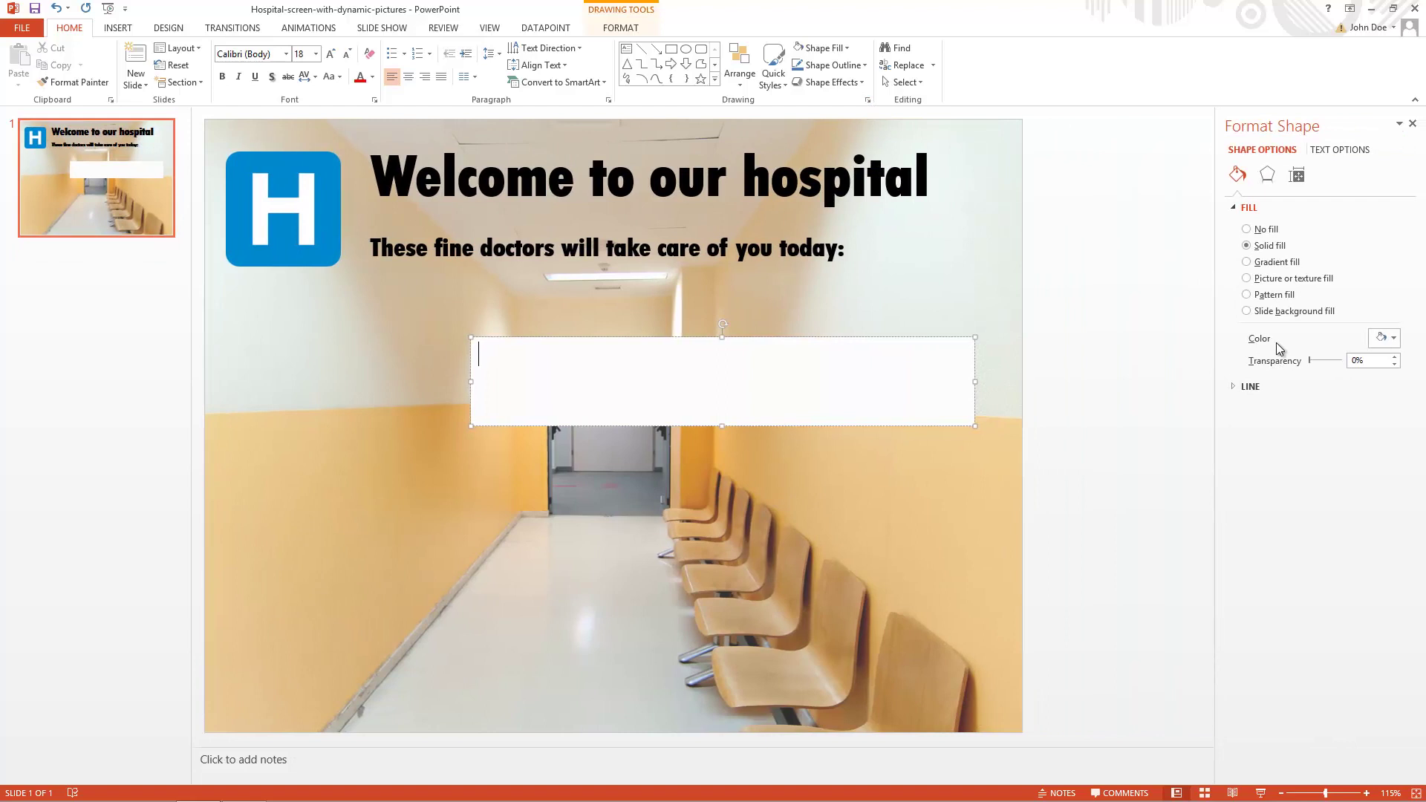
left_click_drag(1316, 364, 1329, 365)
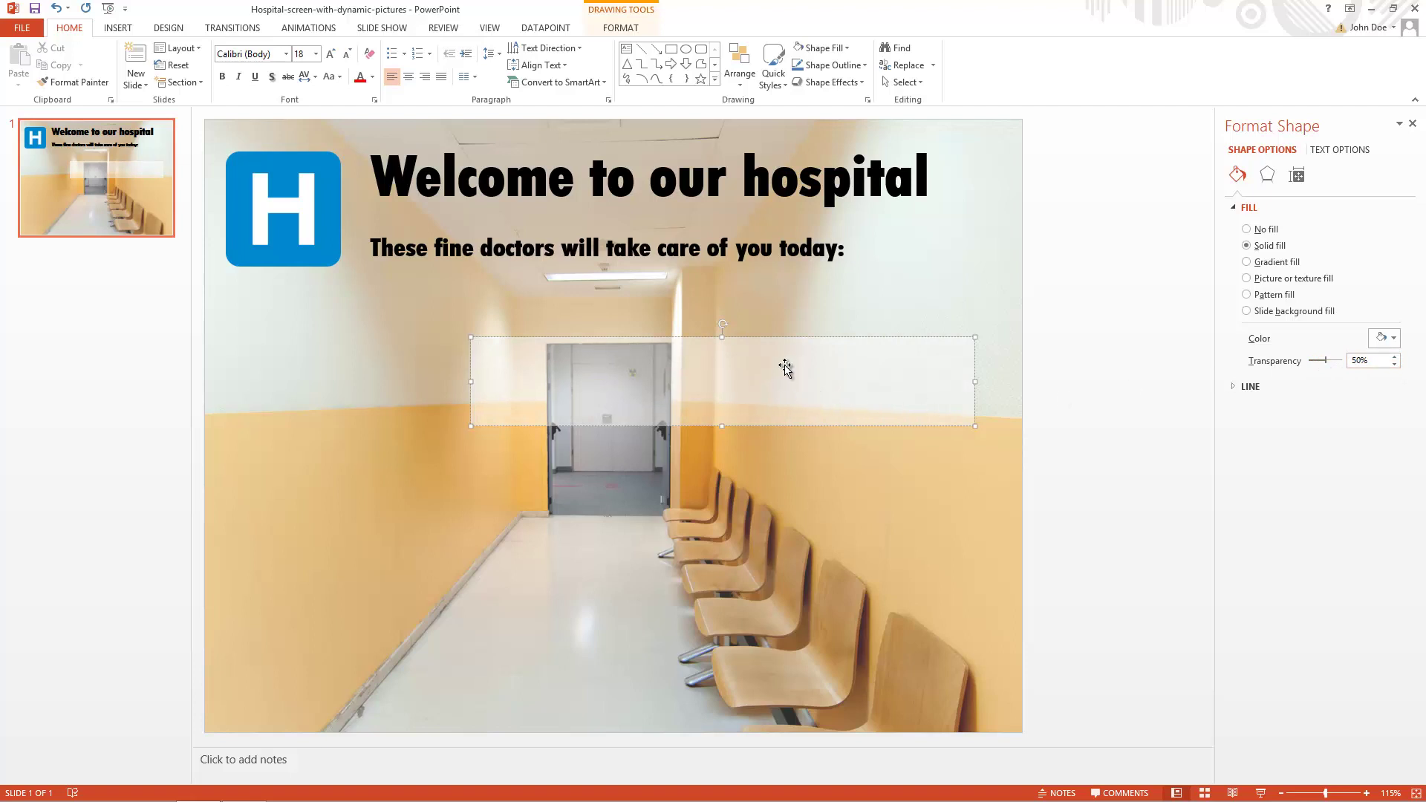
Make the band a DataPoint text box linked to the Doctors query's Name column.
left_click(558, 29)
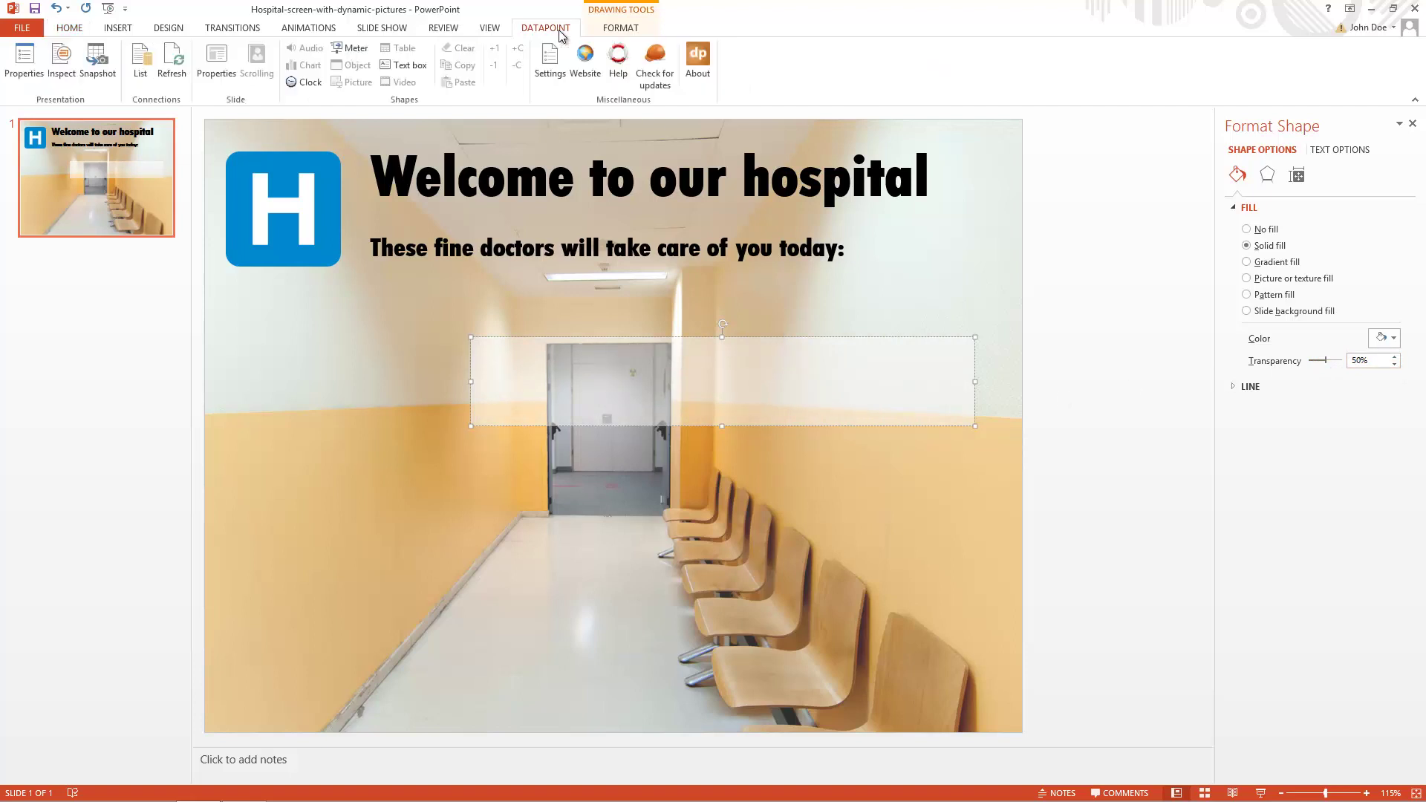
left_click(401, 64)
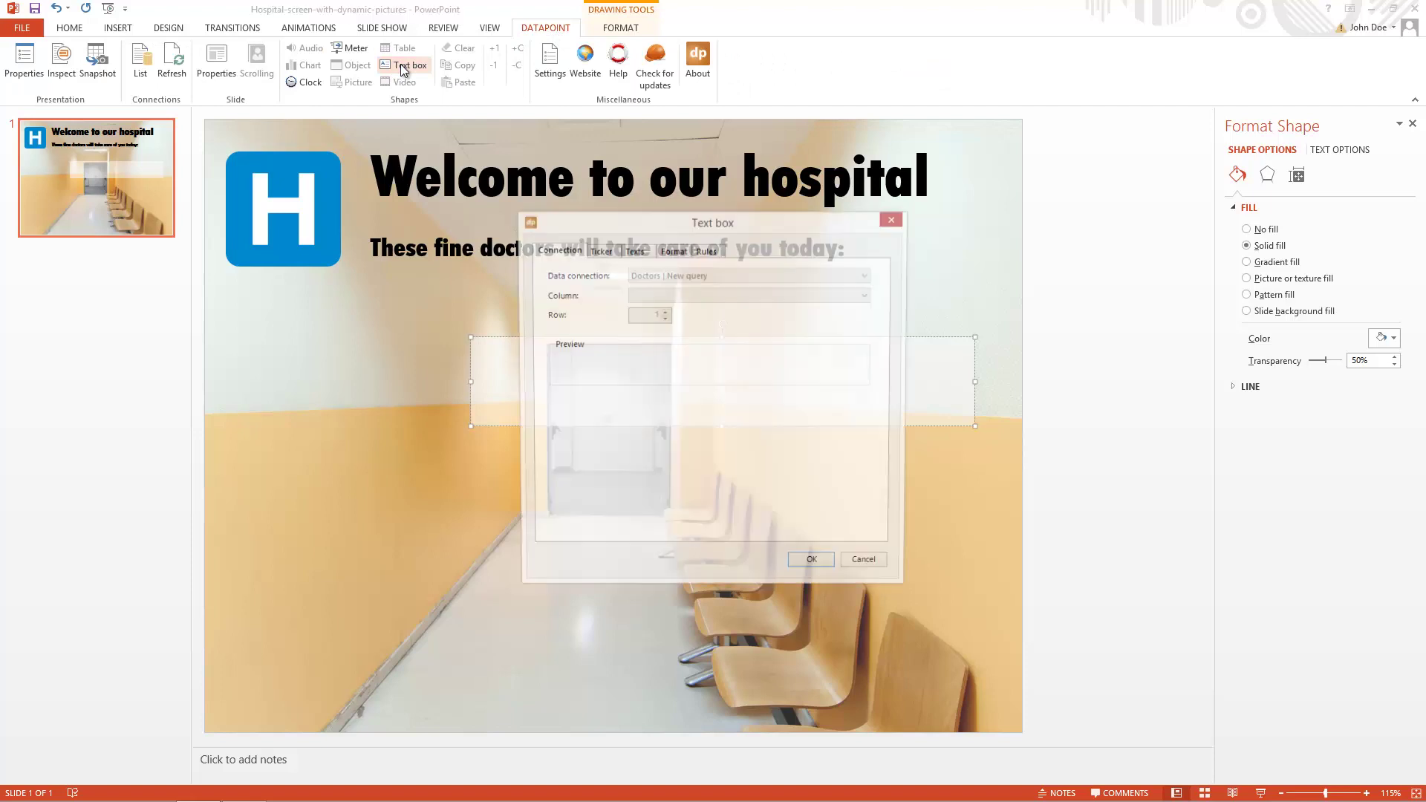
left_click(658, 276)
left_click(661, 289)
left_click(663, 295)
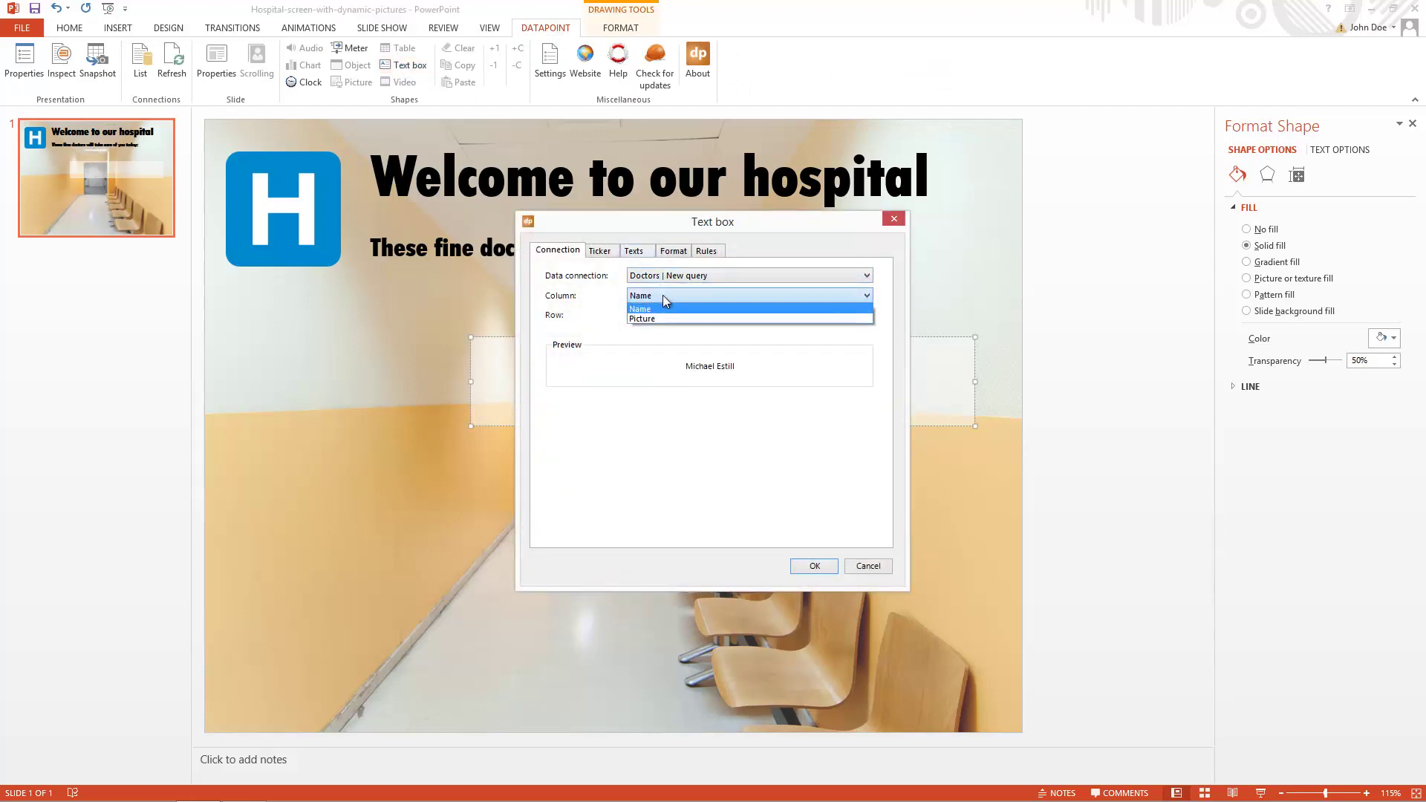
left_click(660, 306)
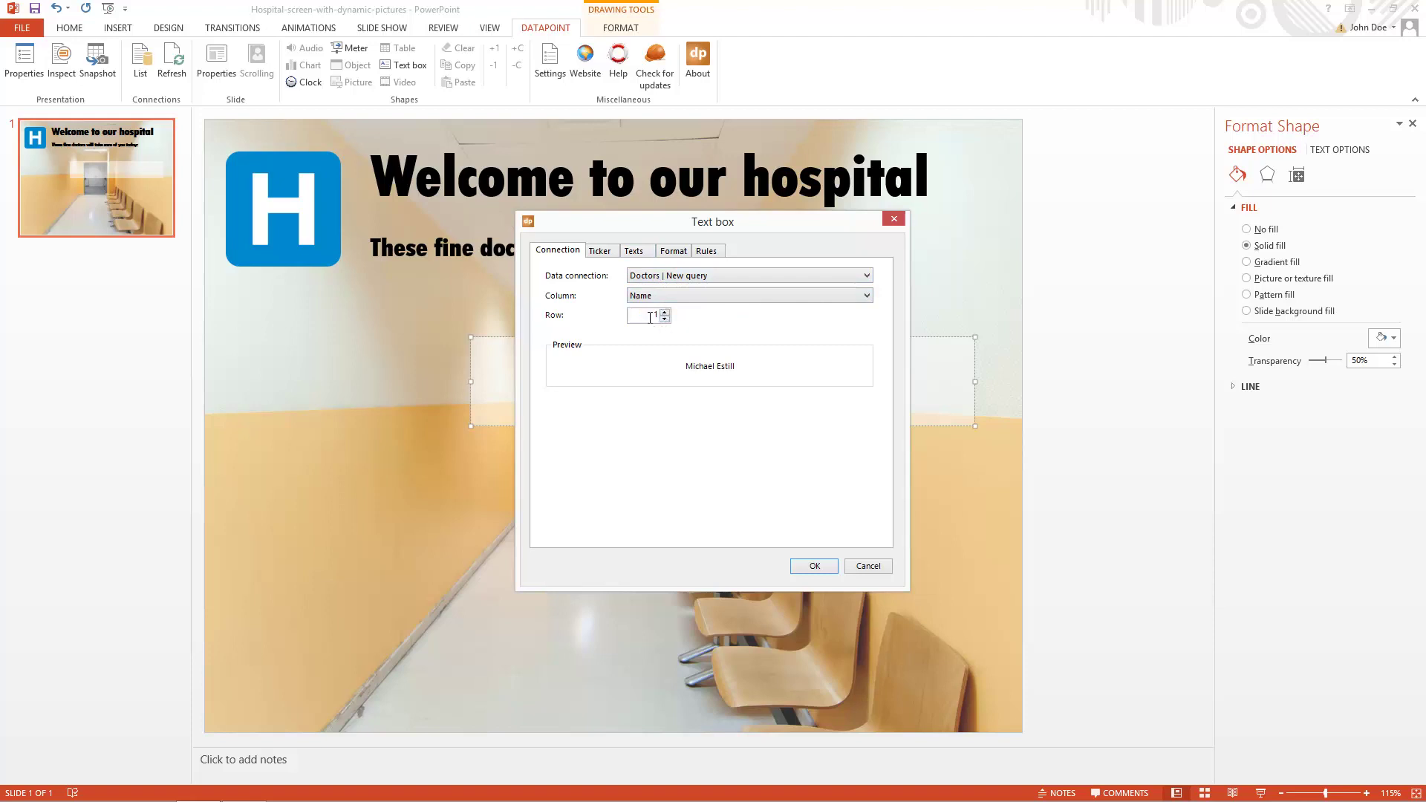
left_click(811, 567)
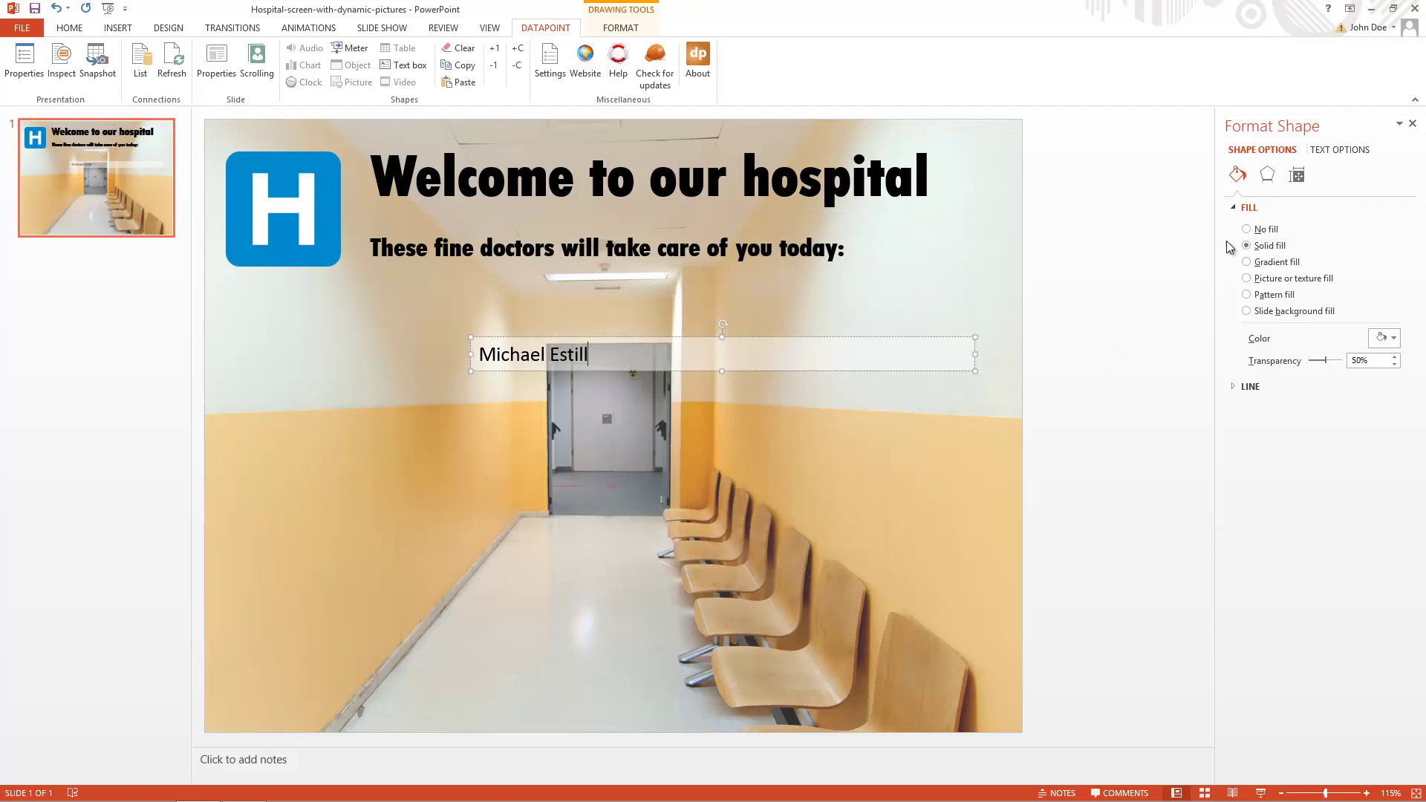
Set the name box's vertical alignment to Middle and drag its bottom edge down to make it taller.
left_click(1337, 152)
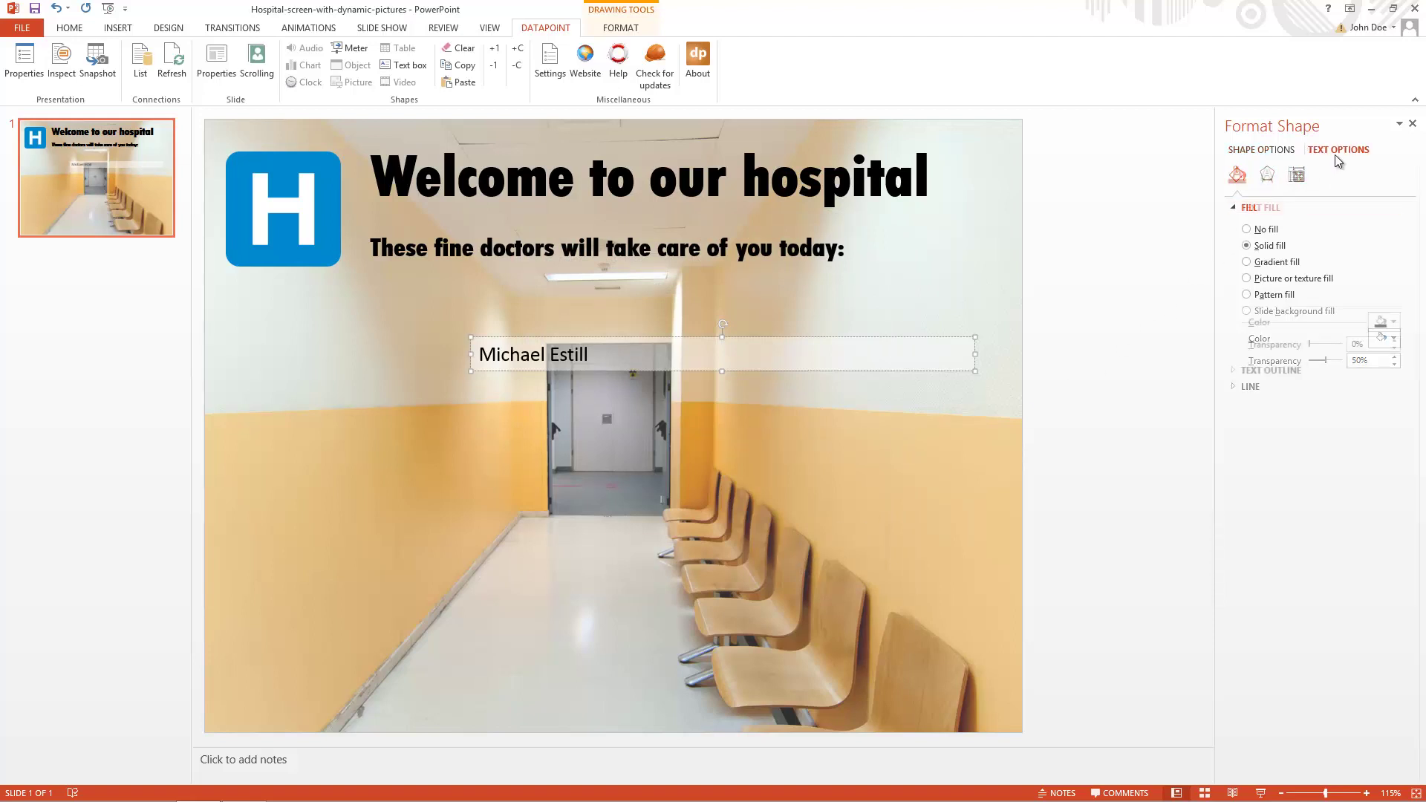
left_click(1296, 176)
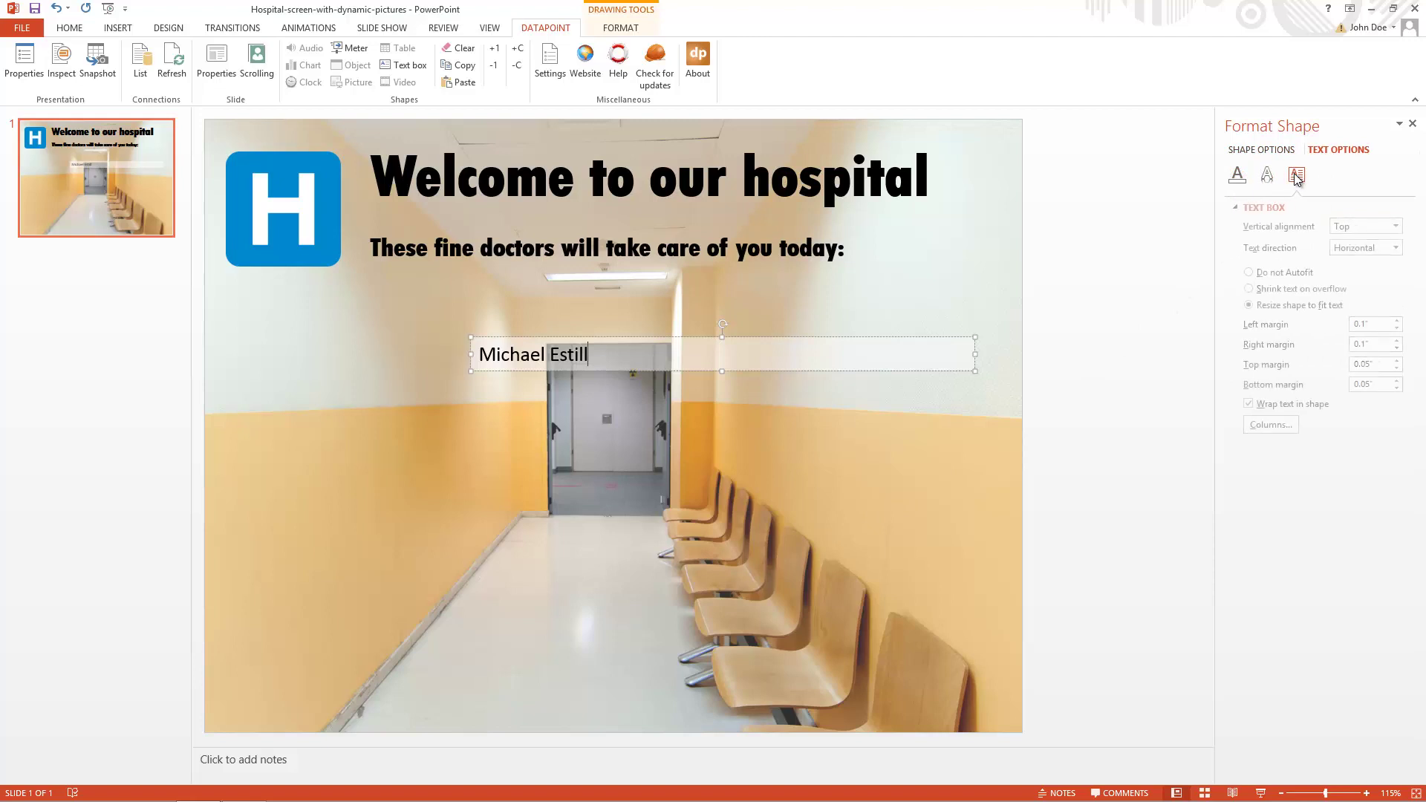
left_click(1337, 227)
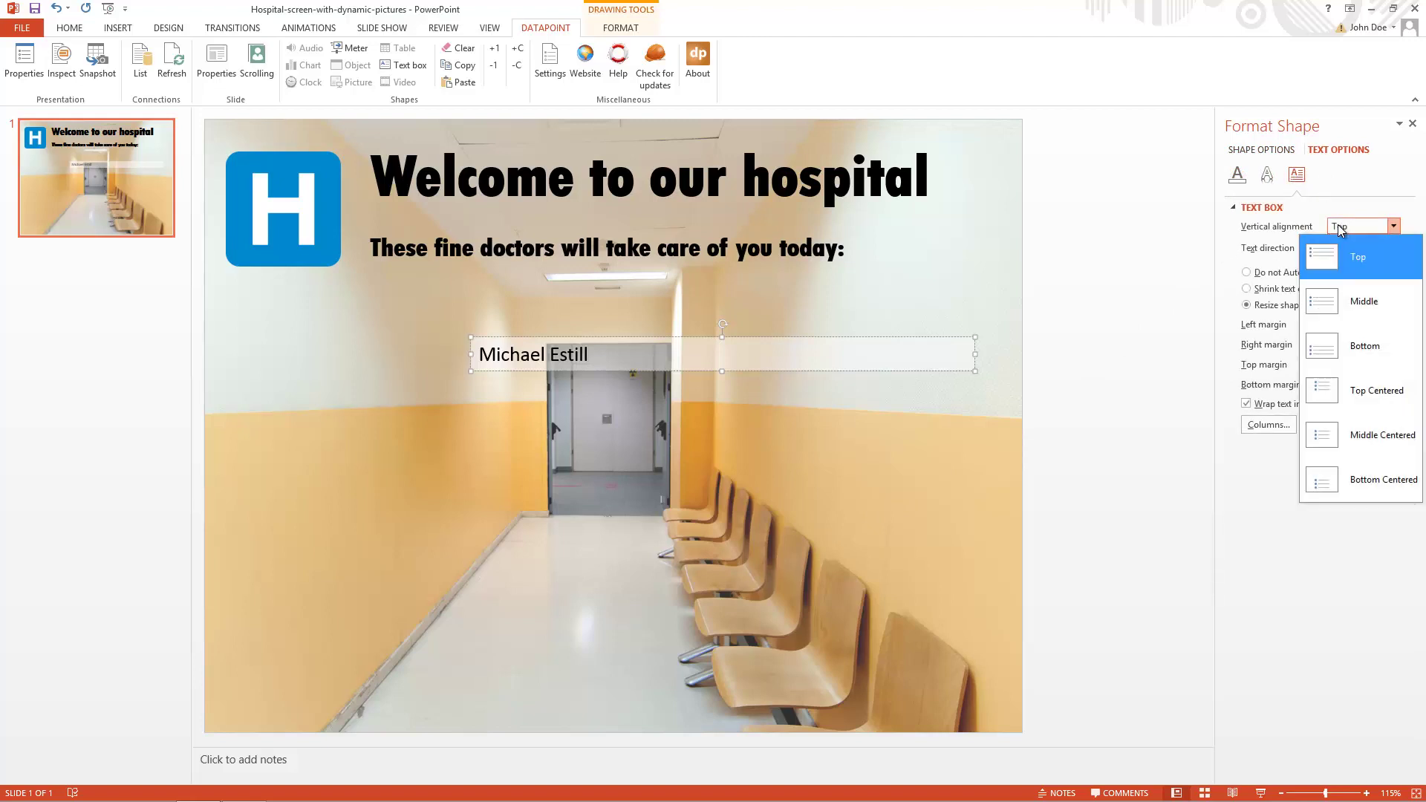
left_click(1337, 303)
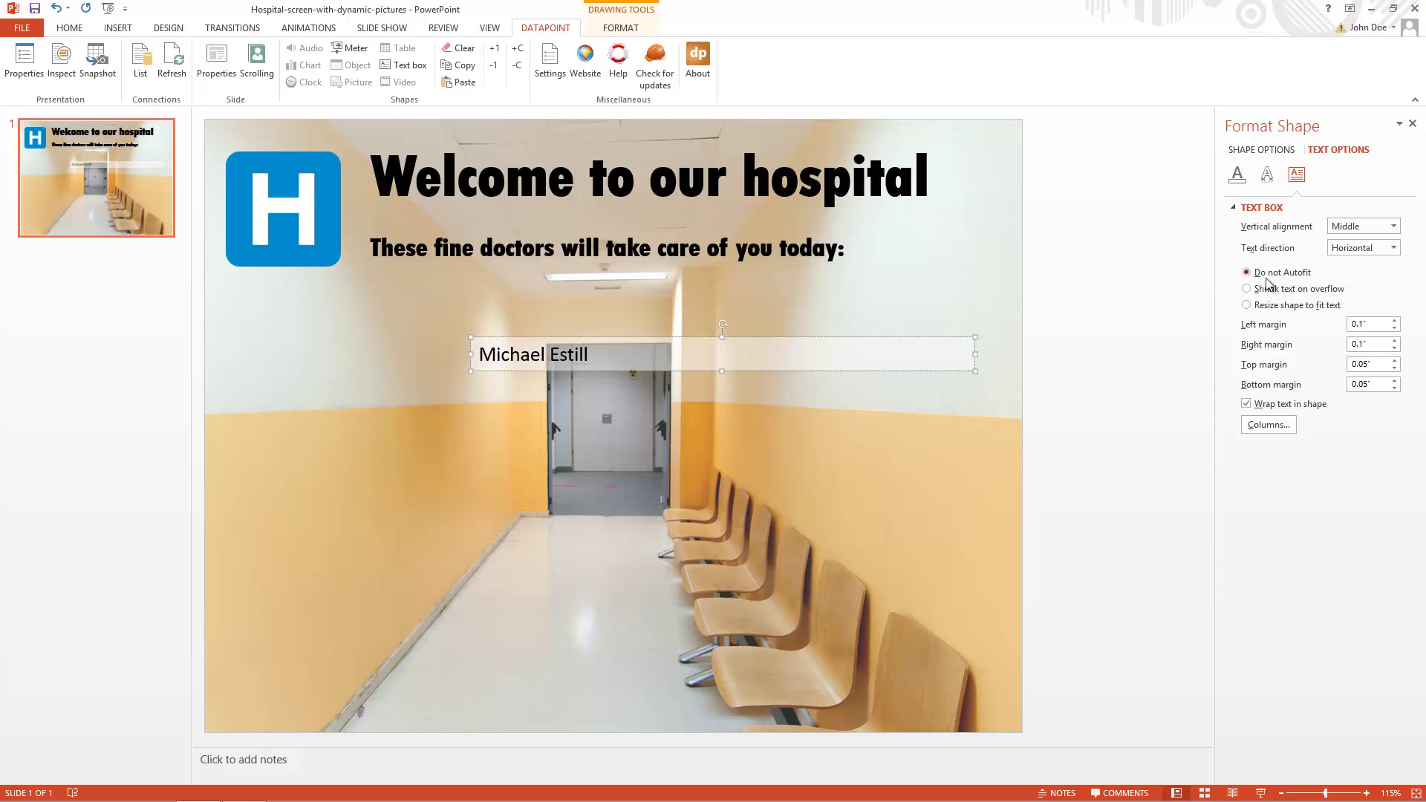
left_click(721, 372)
left_click_drag(722, 387, 725, 405)
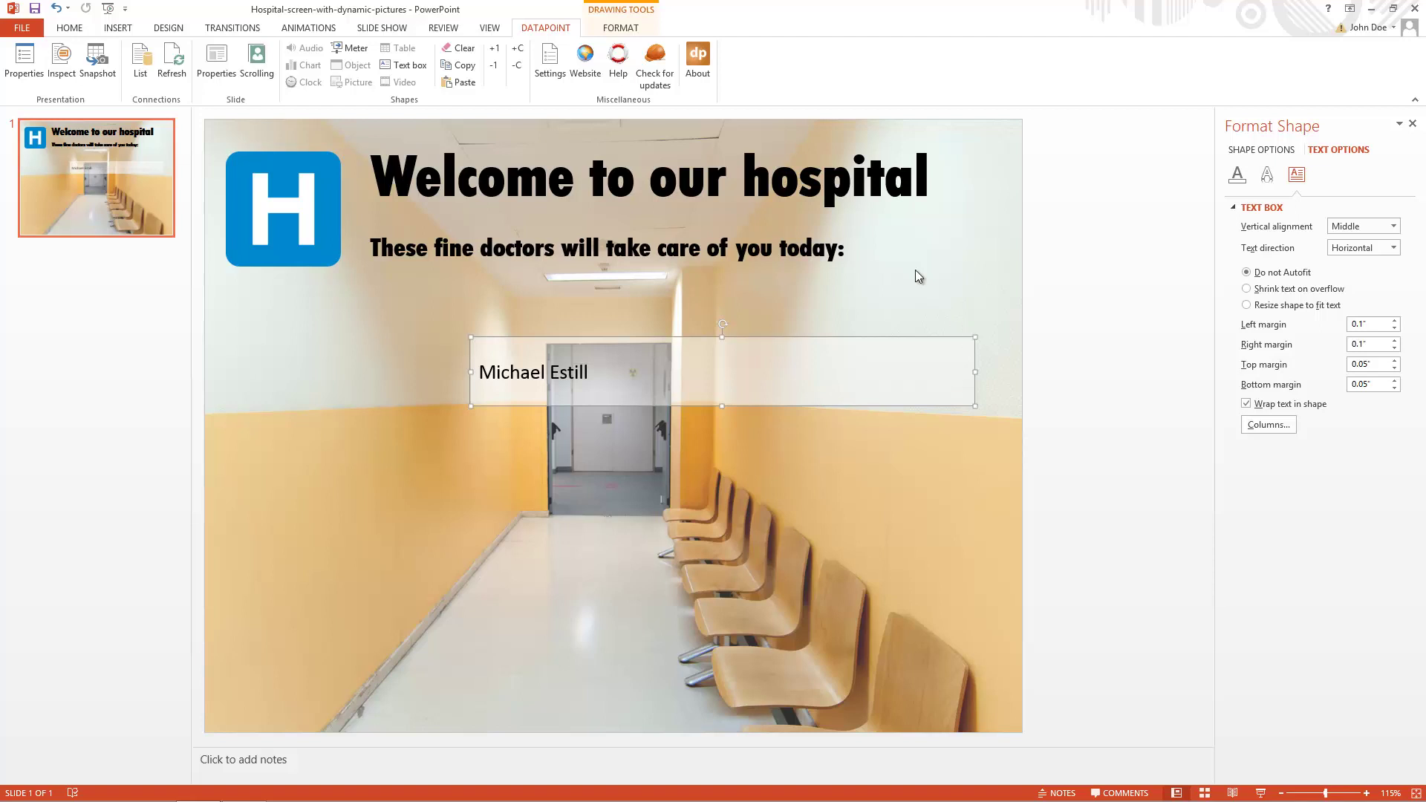
Make the doctor's name centred, bold and 32 pt.
left_click(620, 31)
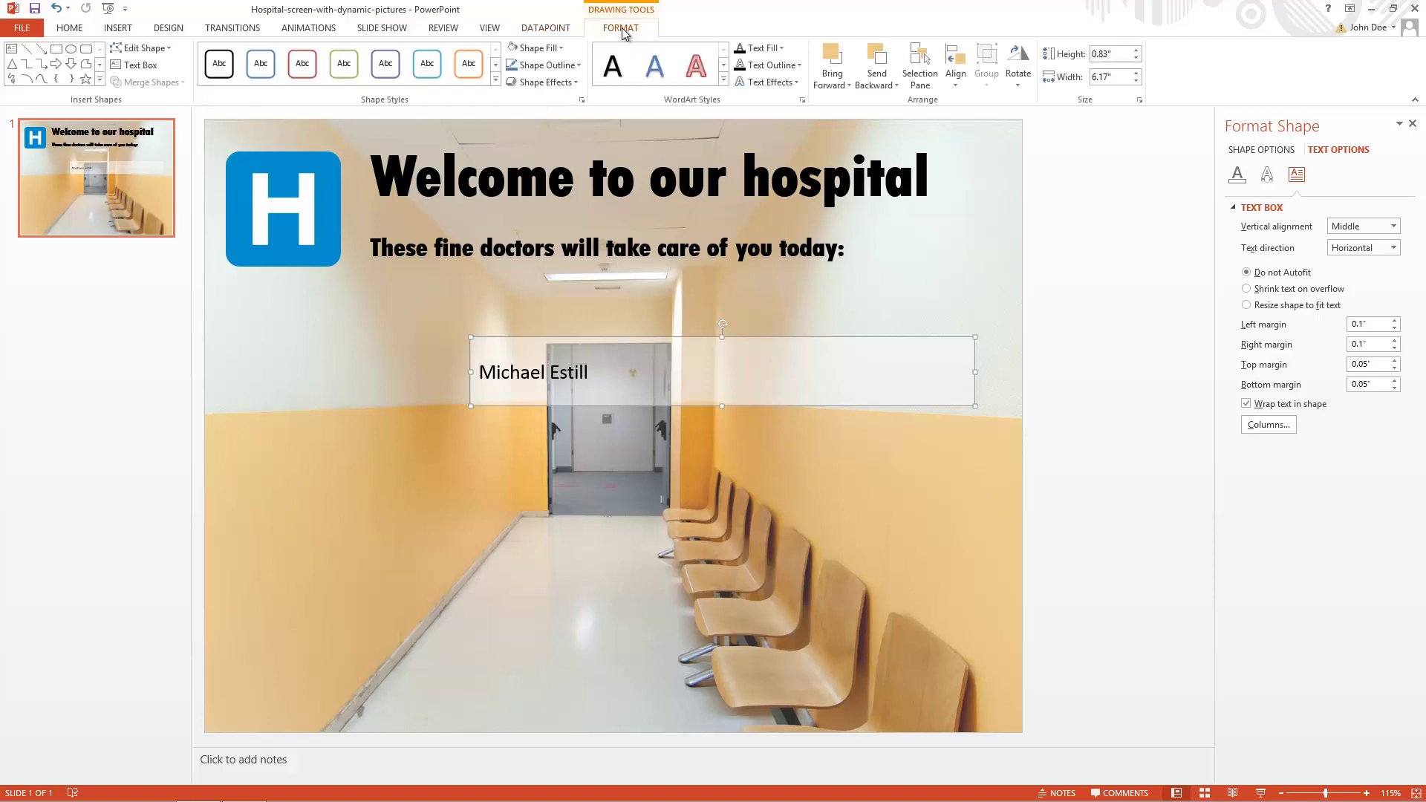
left_click(69, 28)
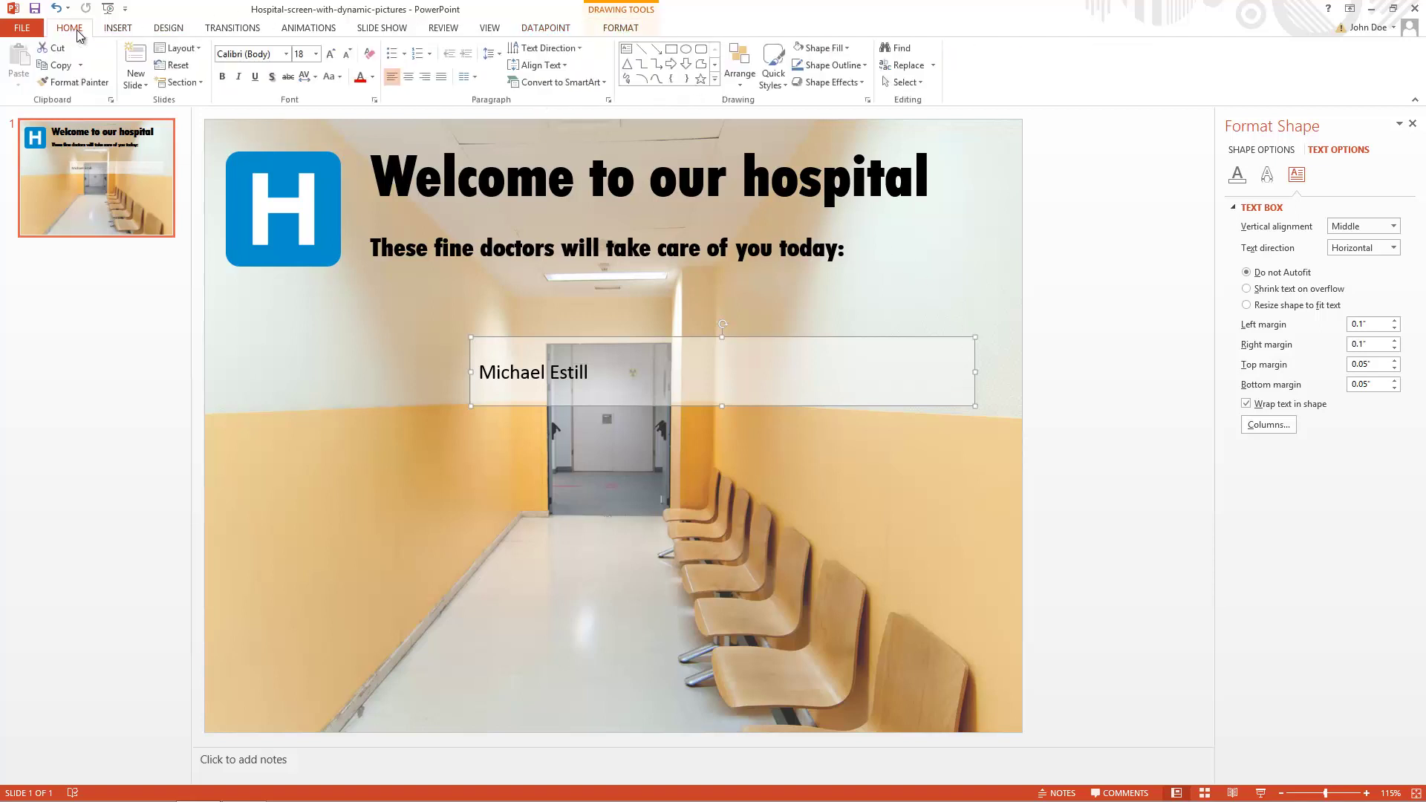
left_click(407, 76)
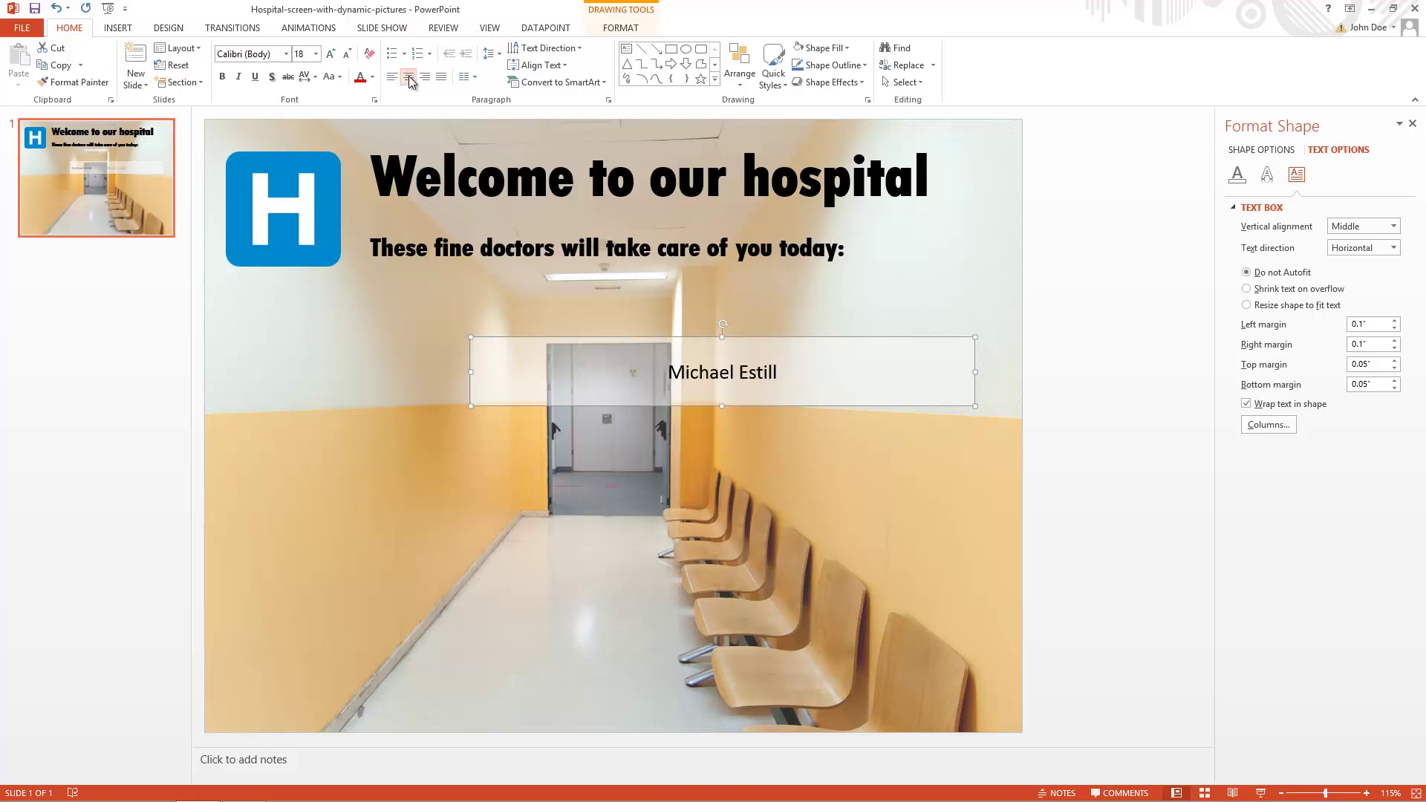
left_click(331, 54)
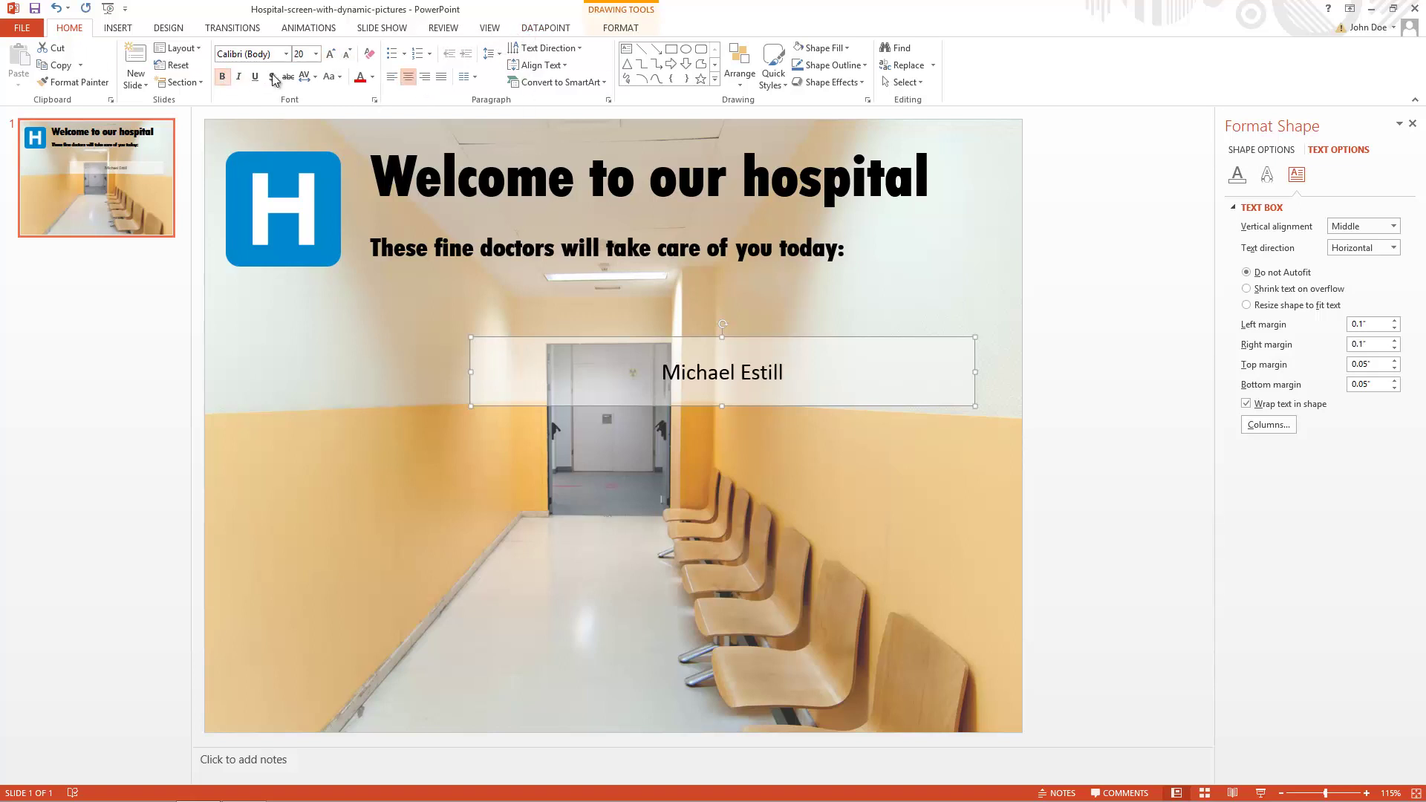
left_click(221, 77)
left_click(331, 55)
left_click(332, 57)
left_click(332, 57)
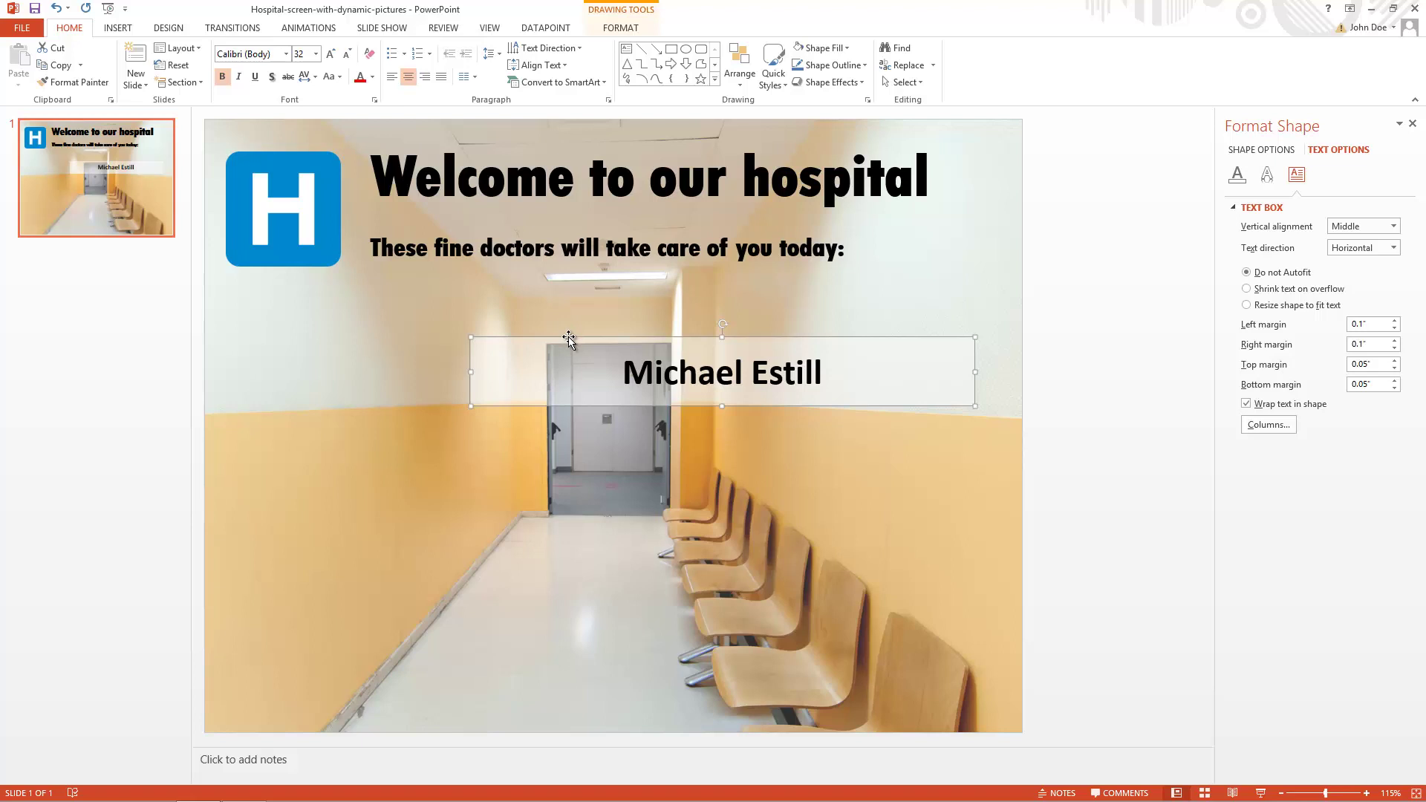
Duplicate the name band and place the copy directly below the original.
key("ctrl+c")
key("ctrl+v")
left_click_drag(622, 352, 609, 459)
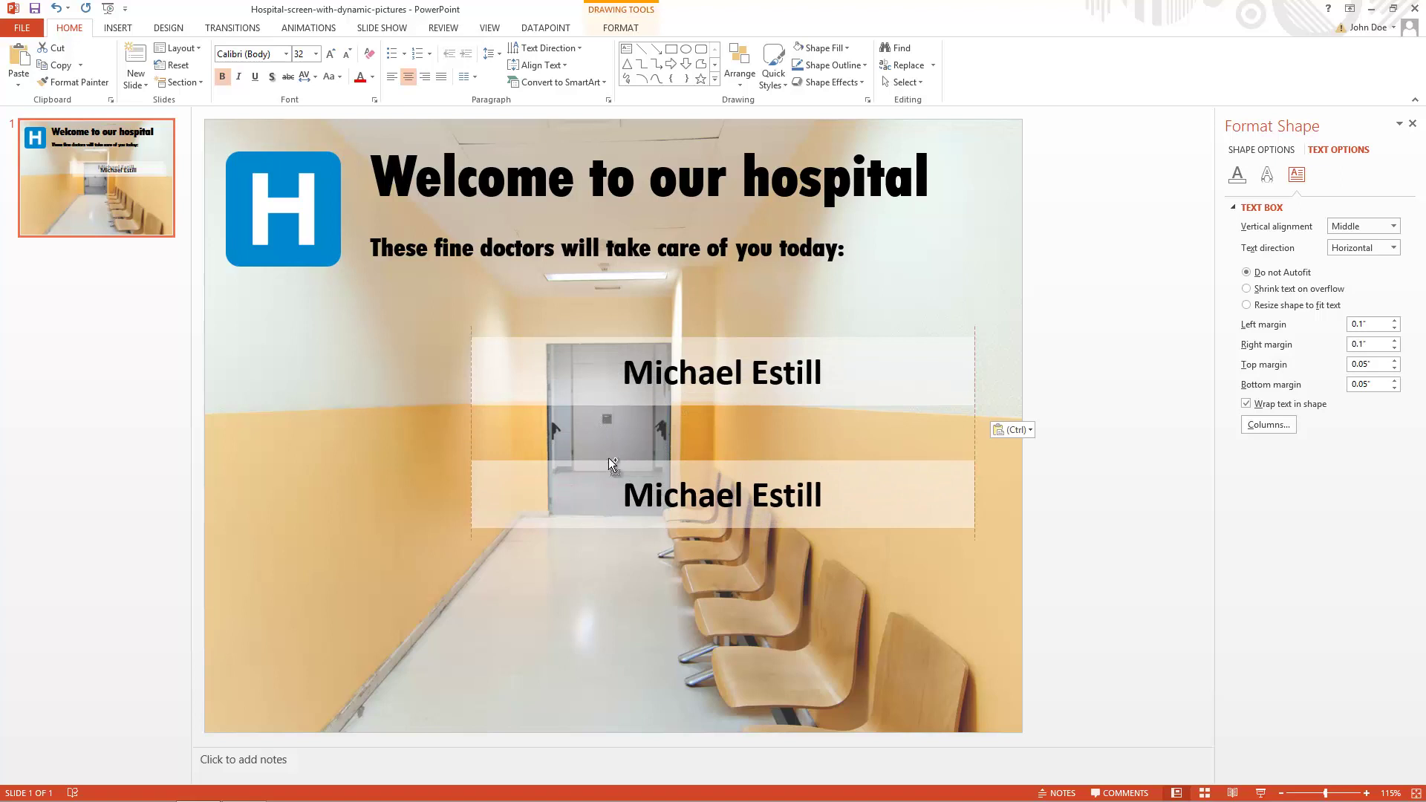
Paste a third band at the bottom, then advance the middle band one row and the bottom band two rows.
key("ctrl+v")
left_click_drag(623, 353, 610, 590)
left_click(617, 497)
left_click(546, 27)
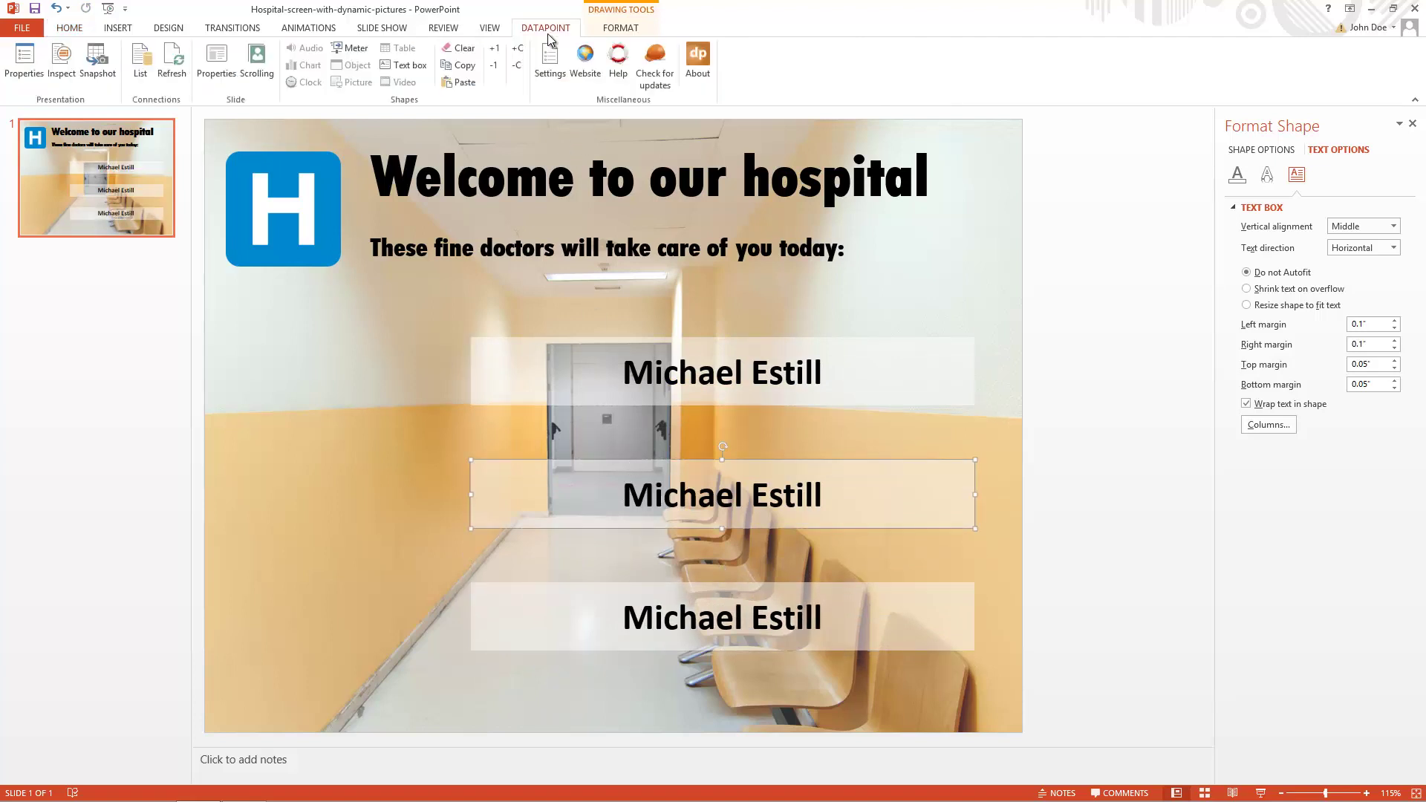
left_click(500, 55)
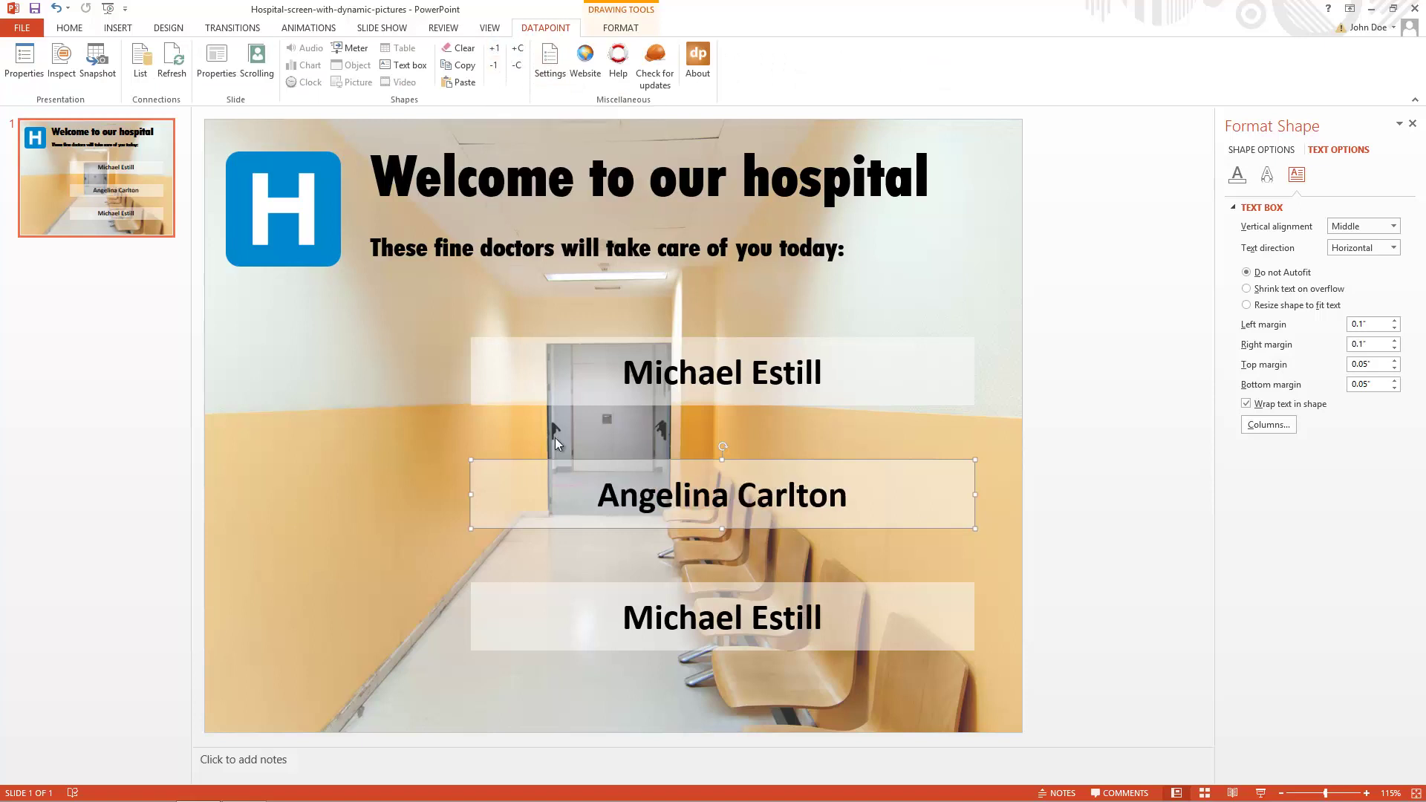
left_click(658, 587)
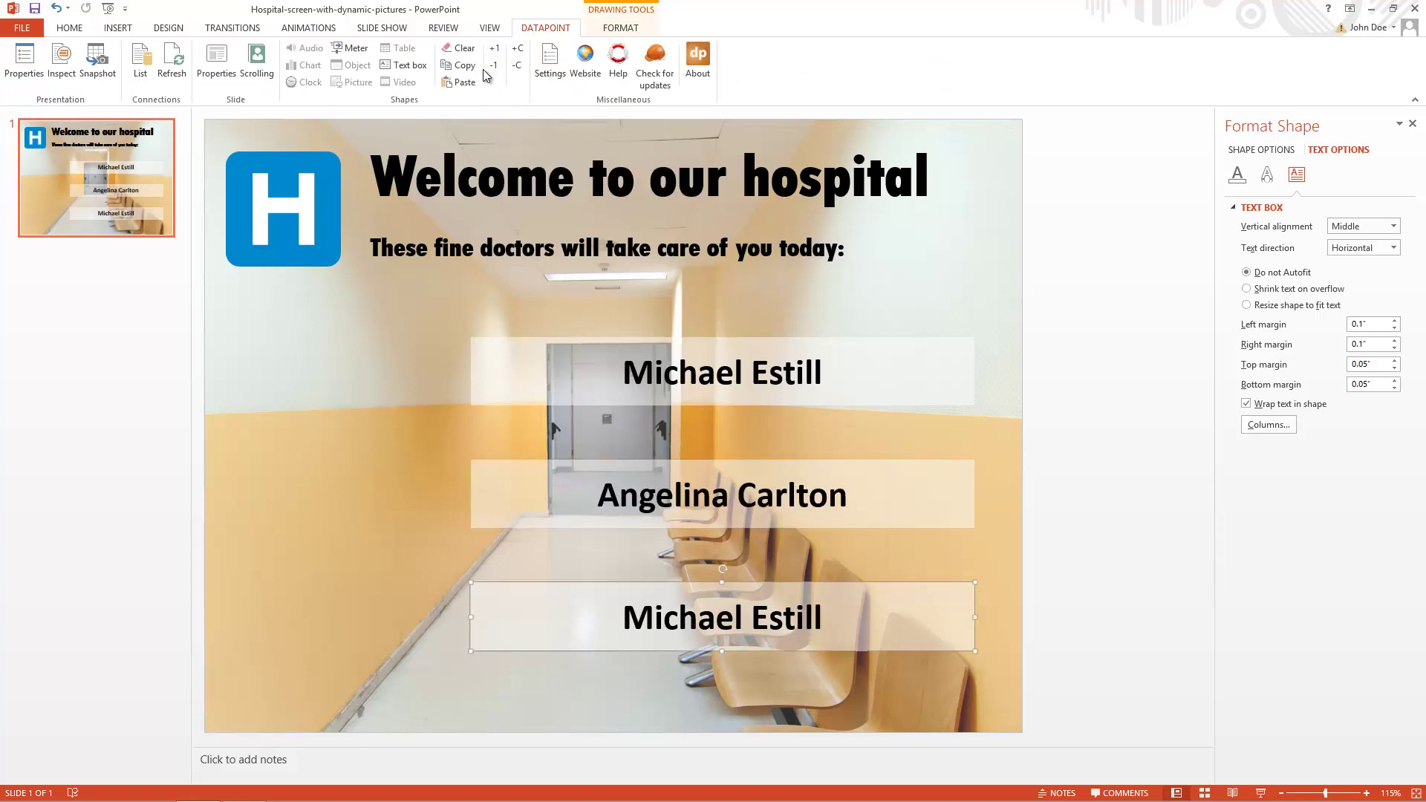
left_click(494, 50)
left_click(494, 50)
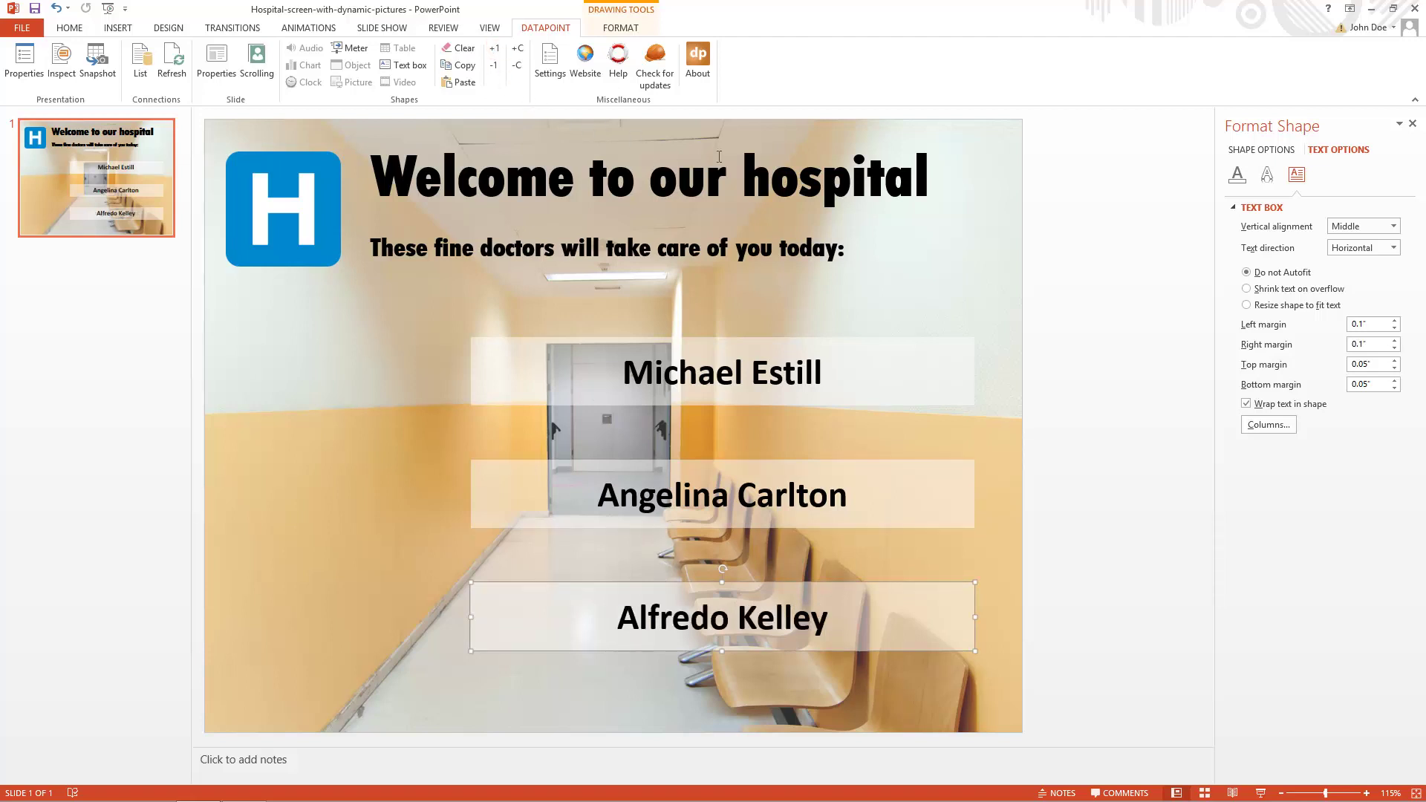
left_click(1058, 197)
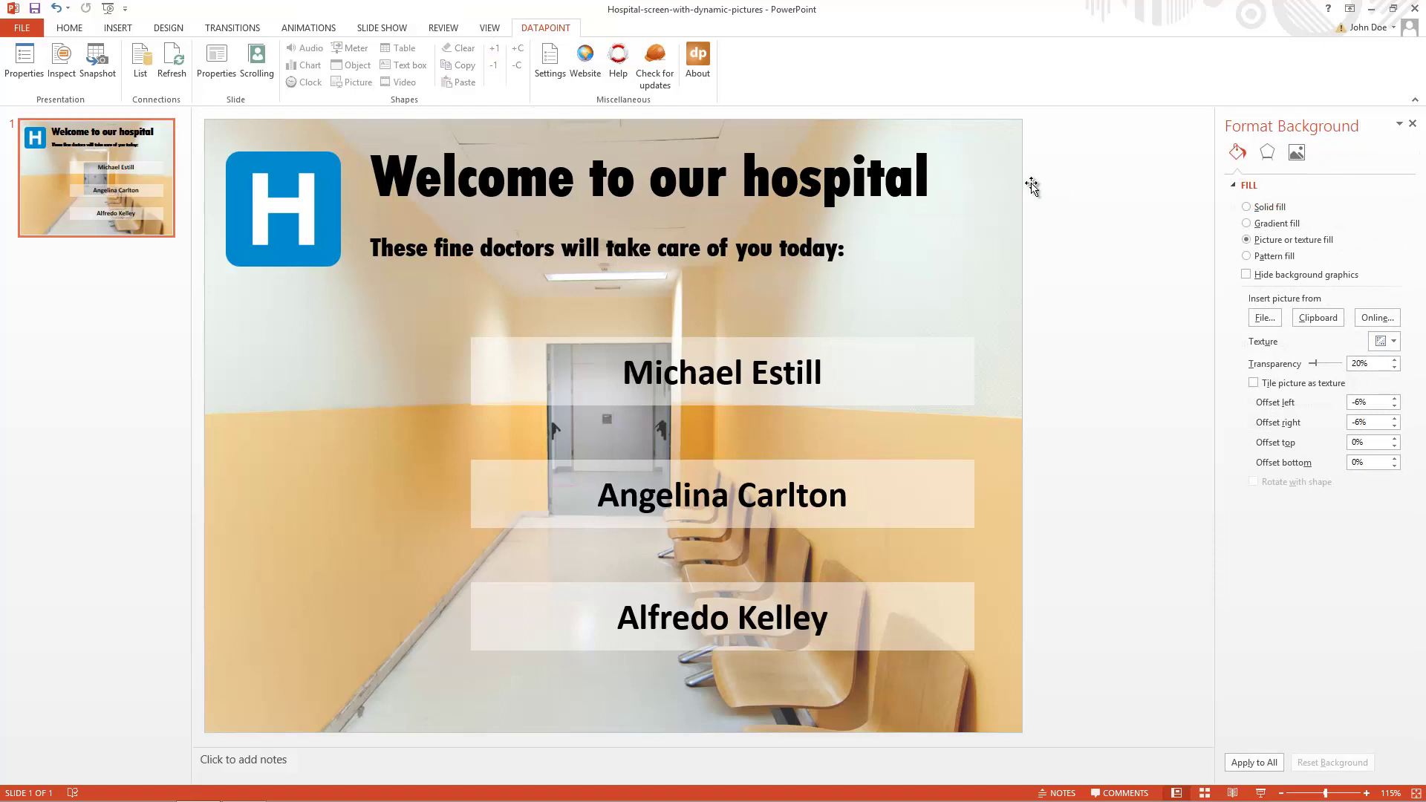
Insert the empty question-mark image from the Desktop's Pictures folder.
left_click(119, 30)
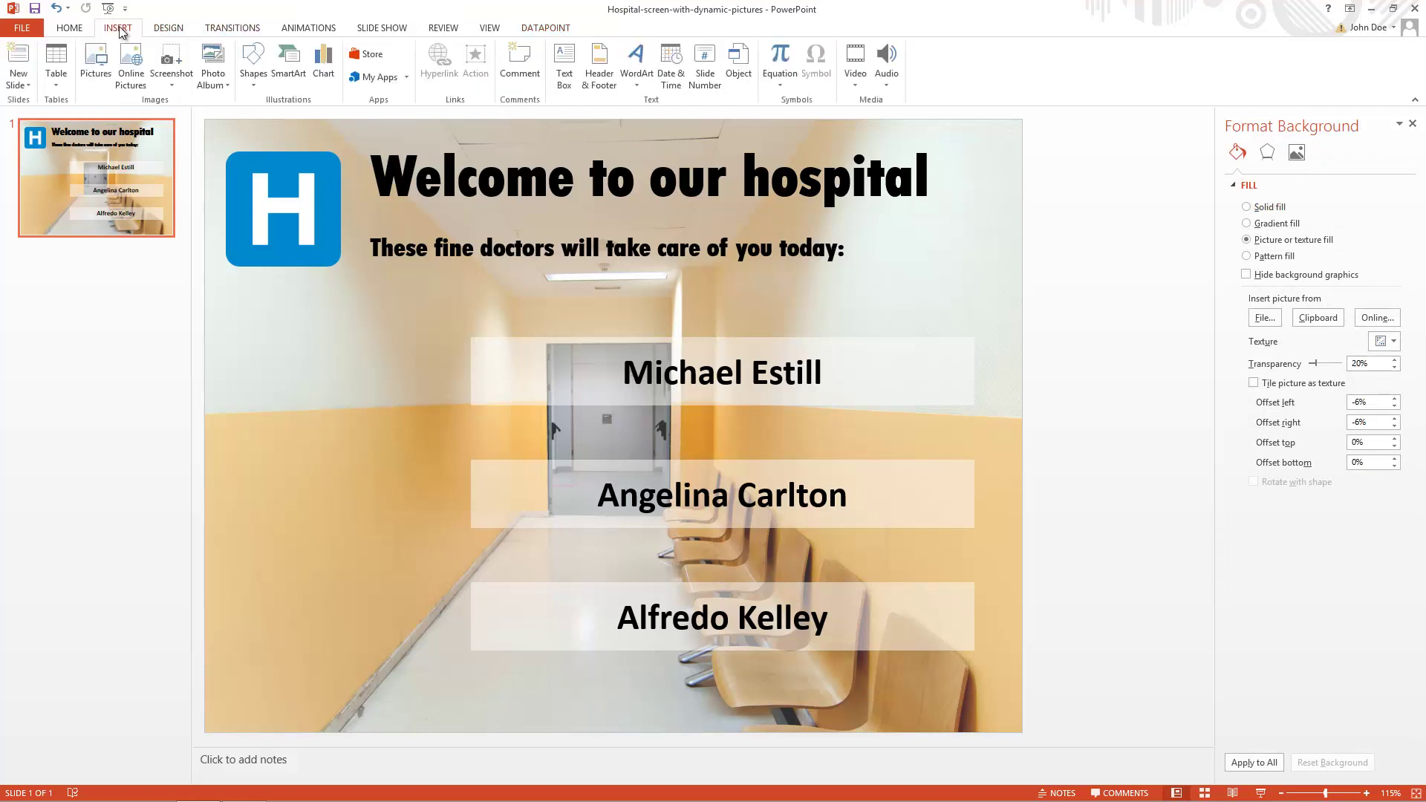
left_click(96, 60)
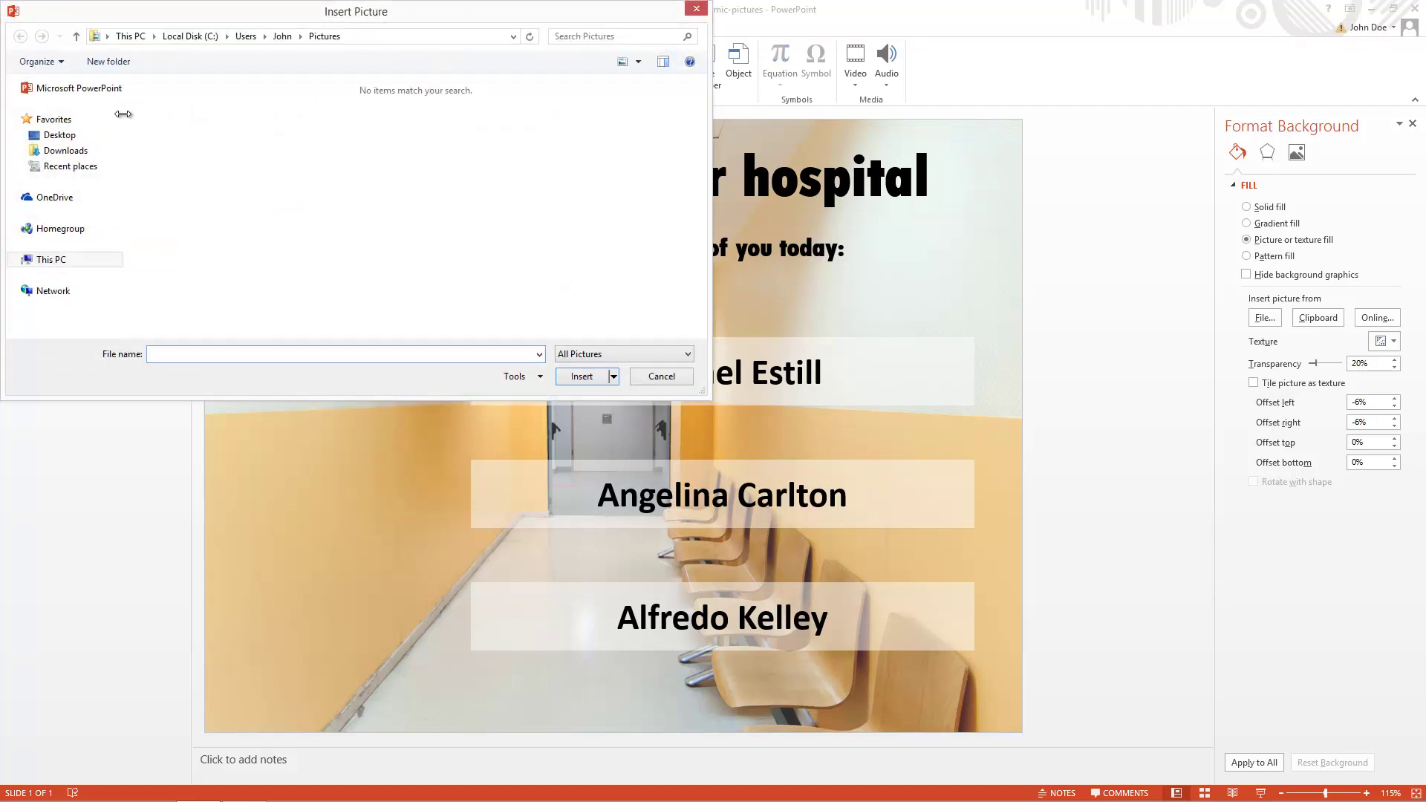
left_click(69, 138)
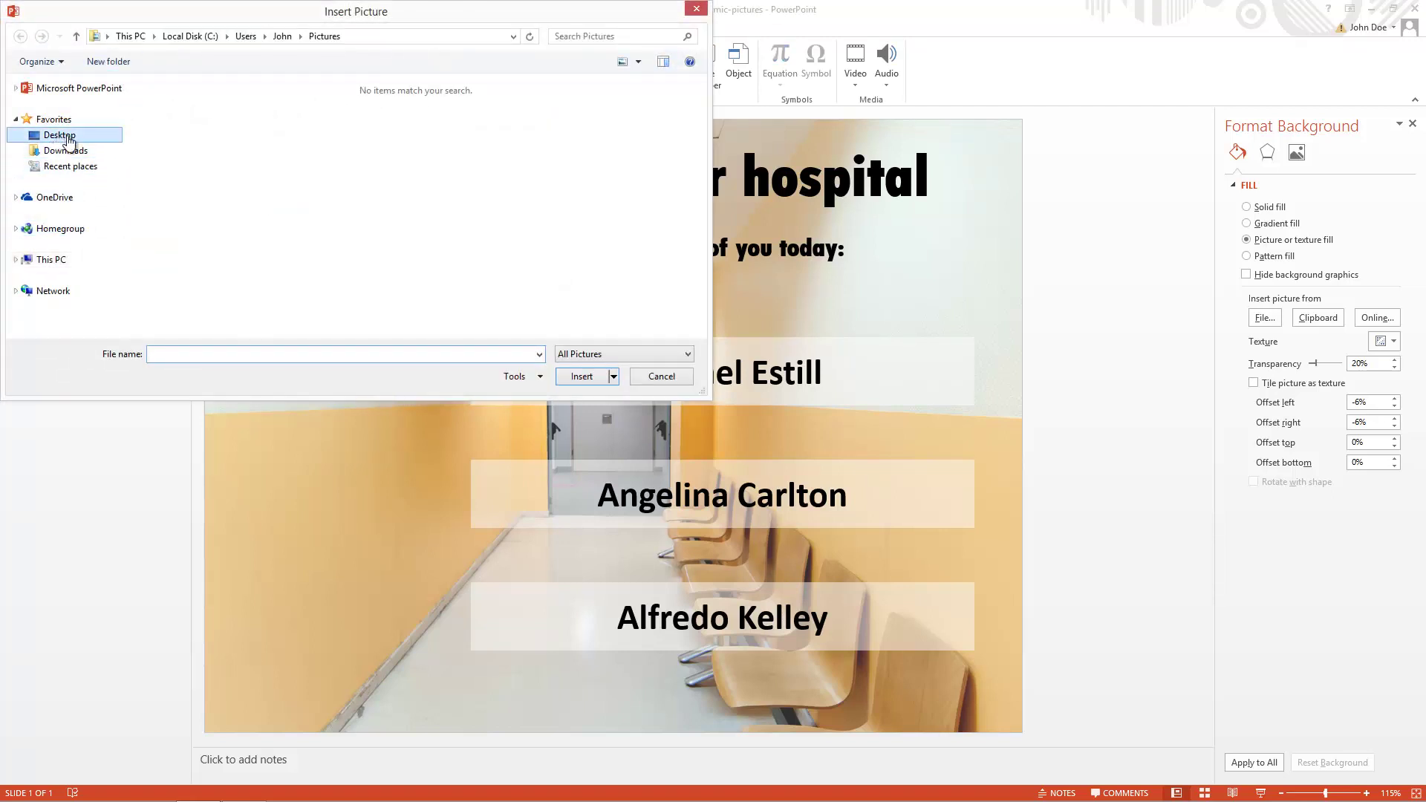
double_click(231, 189)
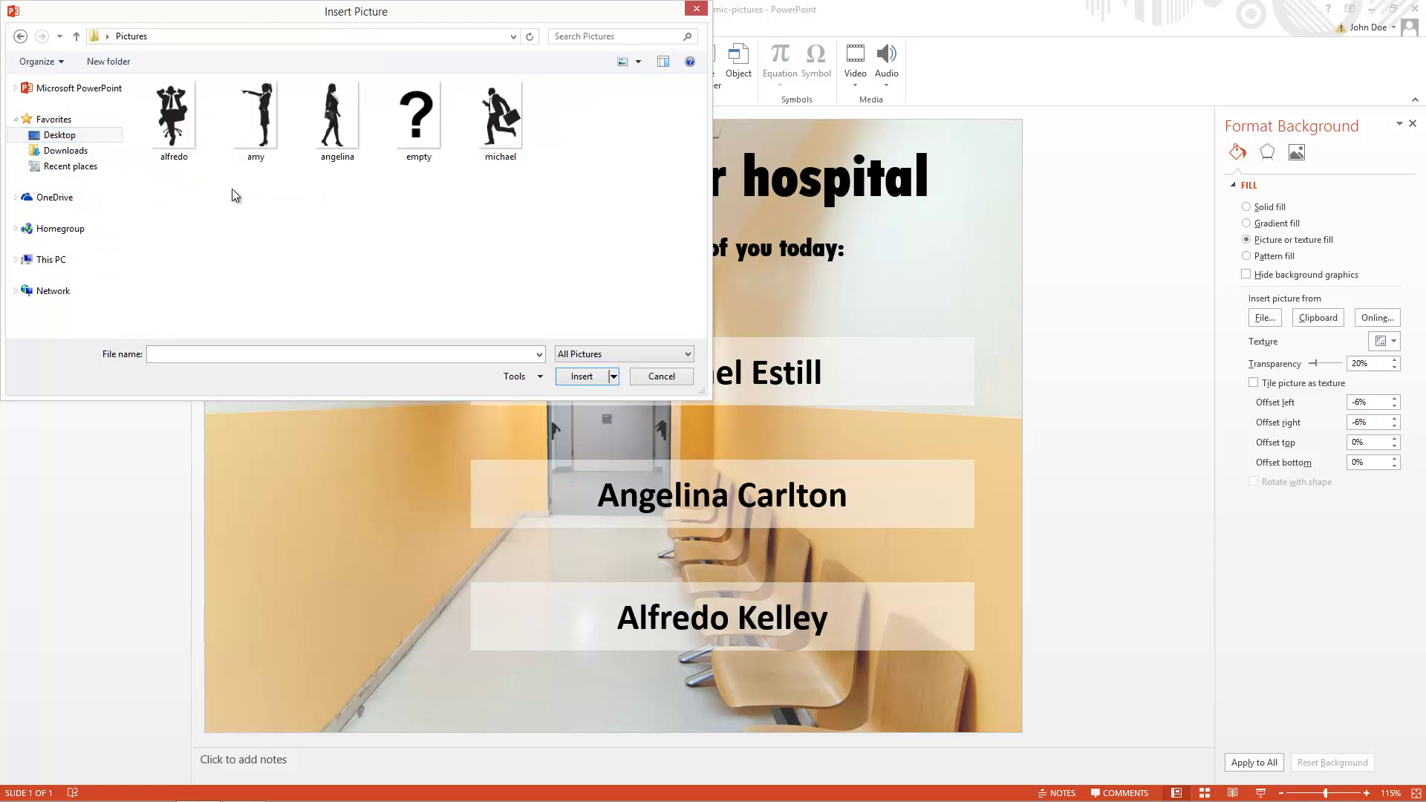
left_click(428, 138)
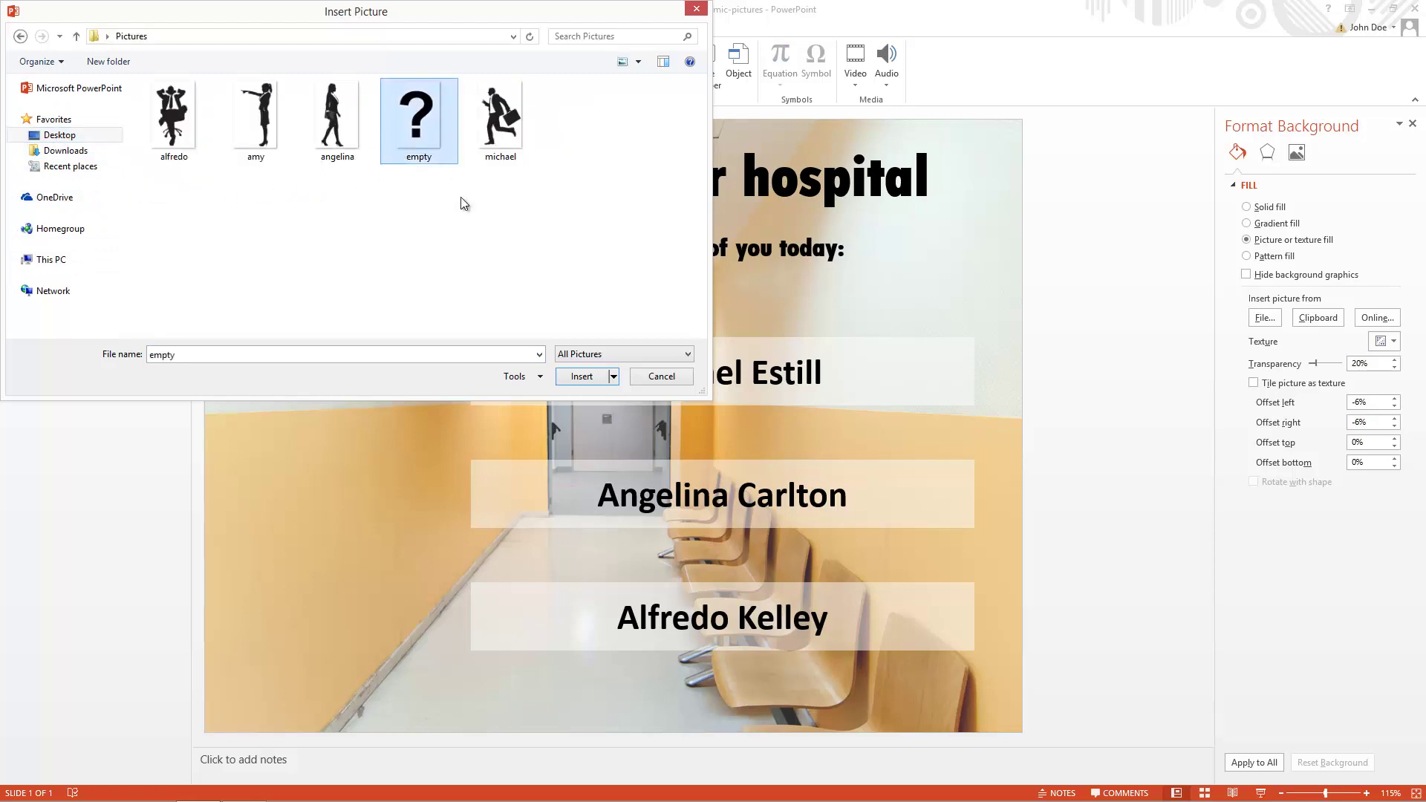
left_click(594, 377)
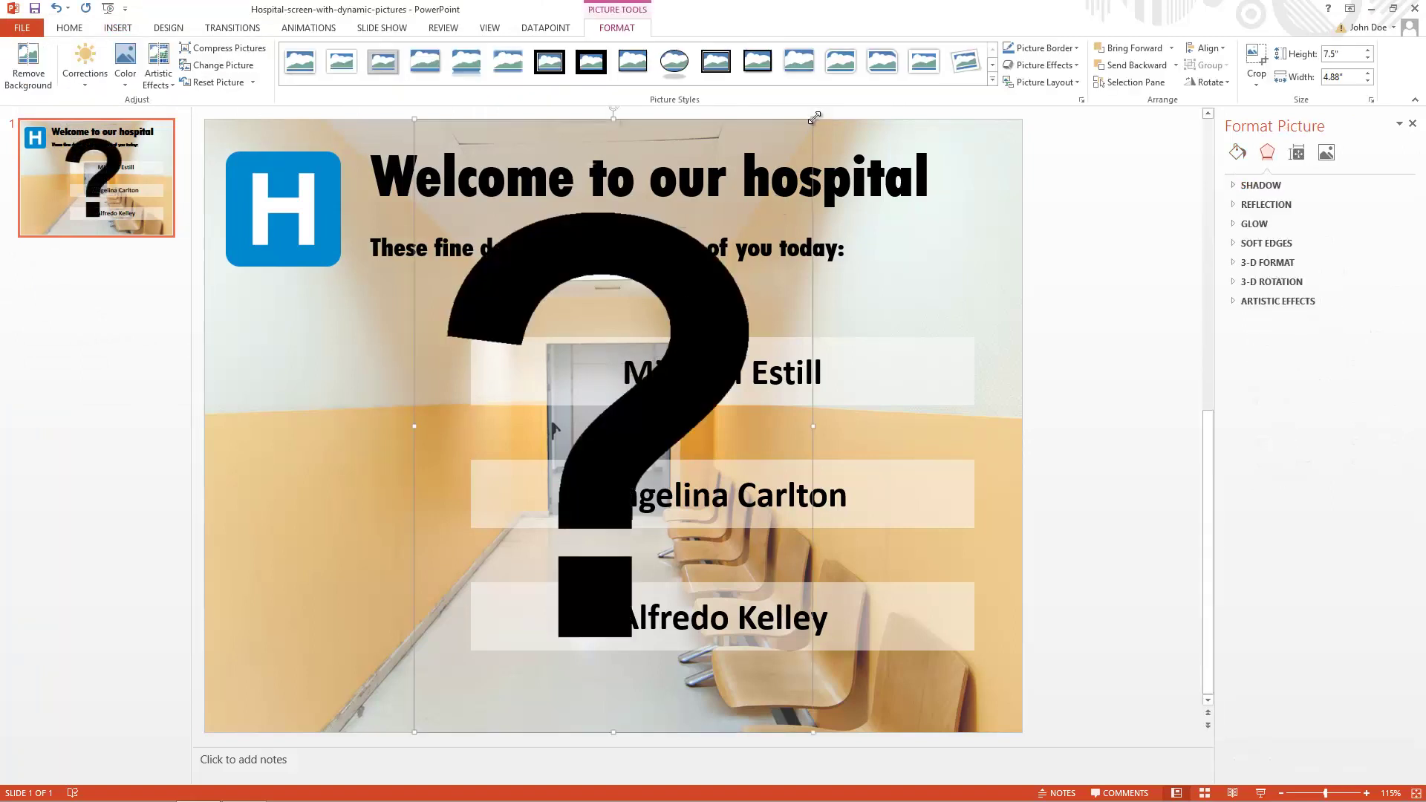
Shrink the question-mark picture to 1.5" × 0.97" beside the first name band and show the DATAPOINT tab.
left_click_drag(814, 117, 359, 356)
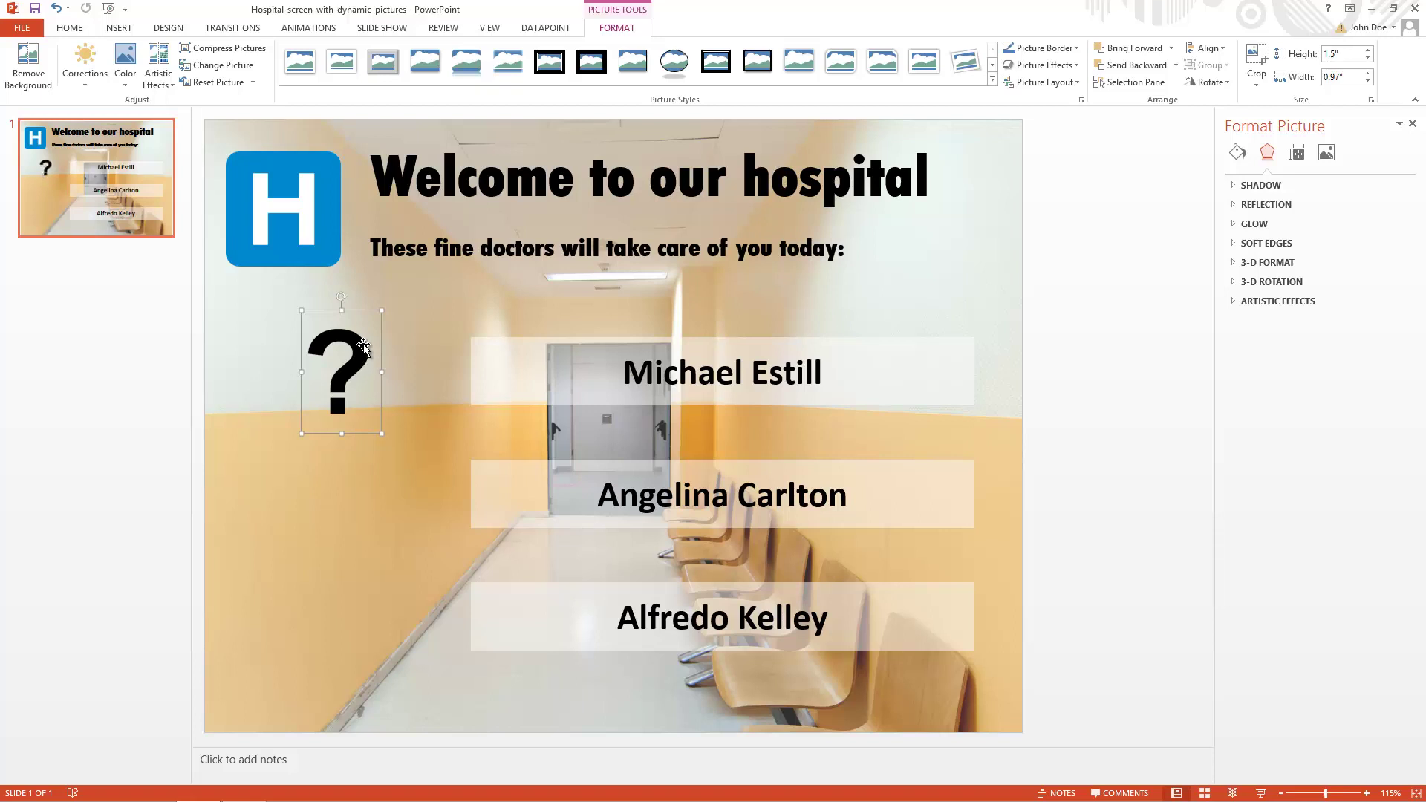
left_click(538, 32)
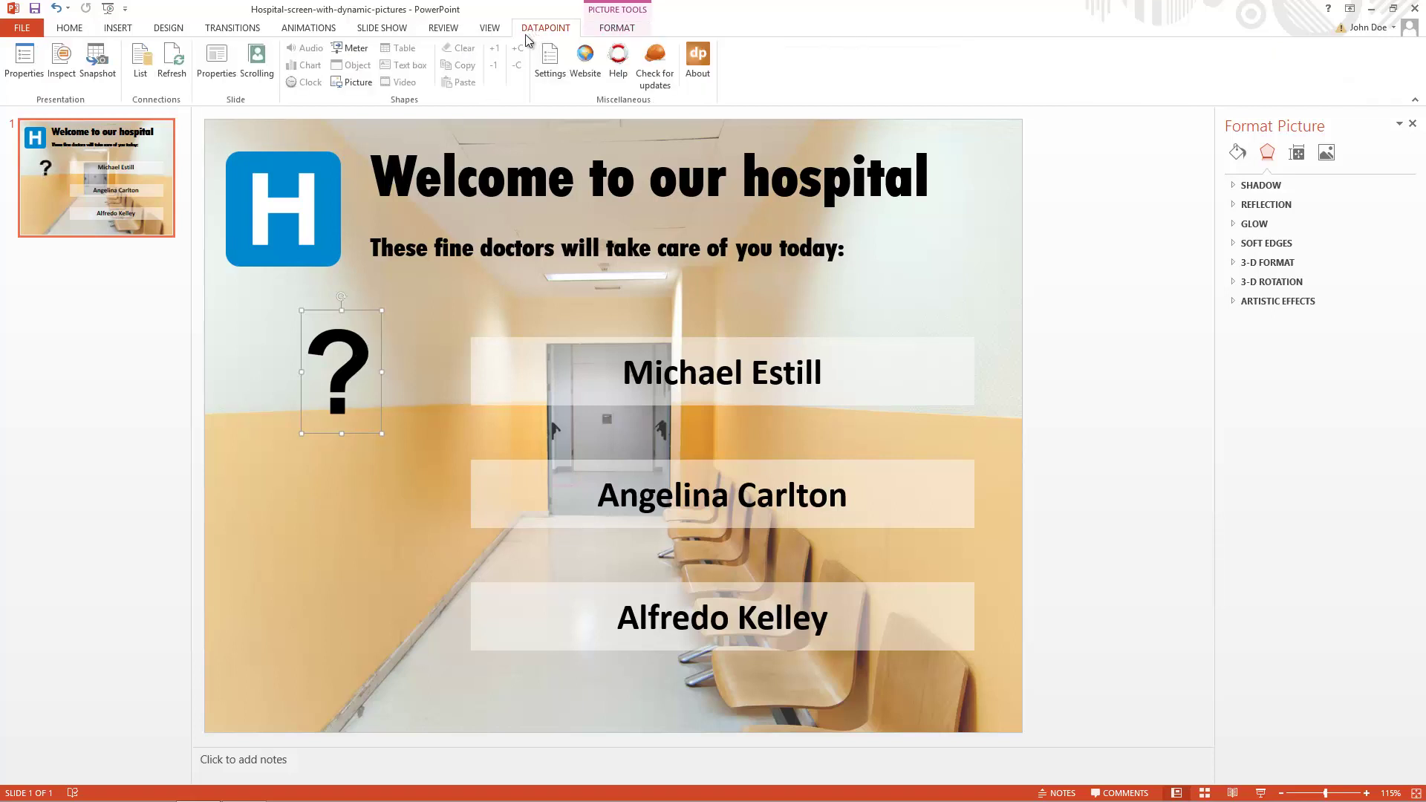
Convert the question-mark picture into a DataPoint picture linked to the Doctors query's Picture column.
left_click(353, 83)
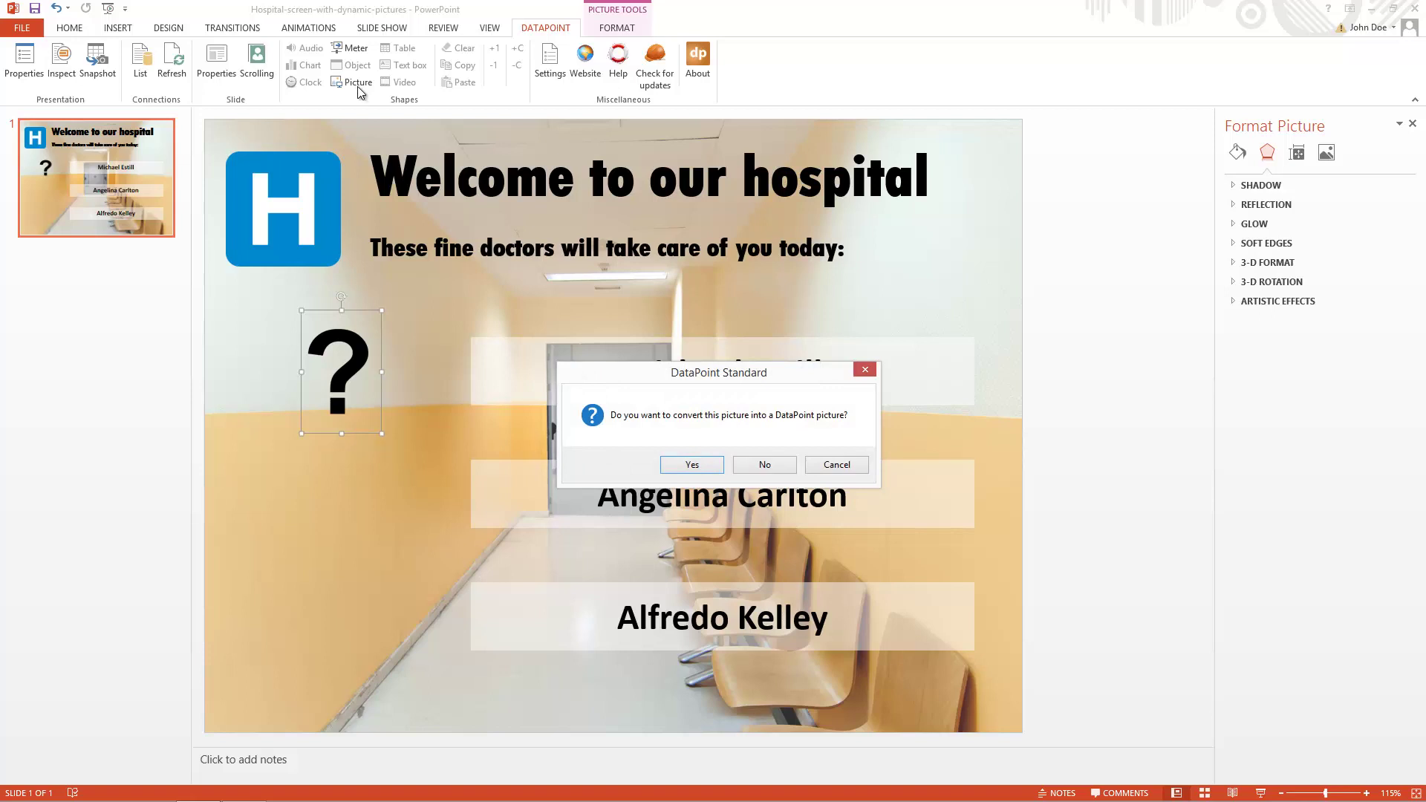
left_click(674, 468)
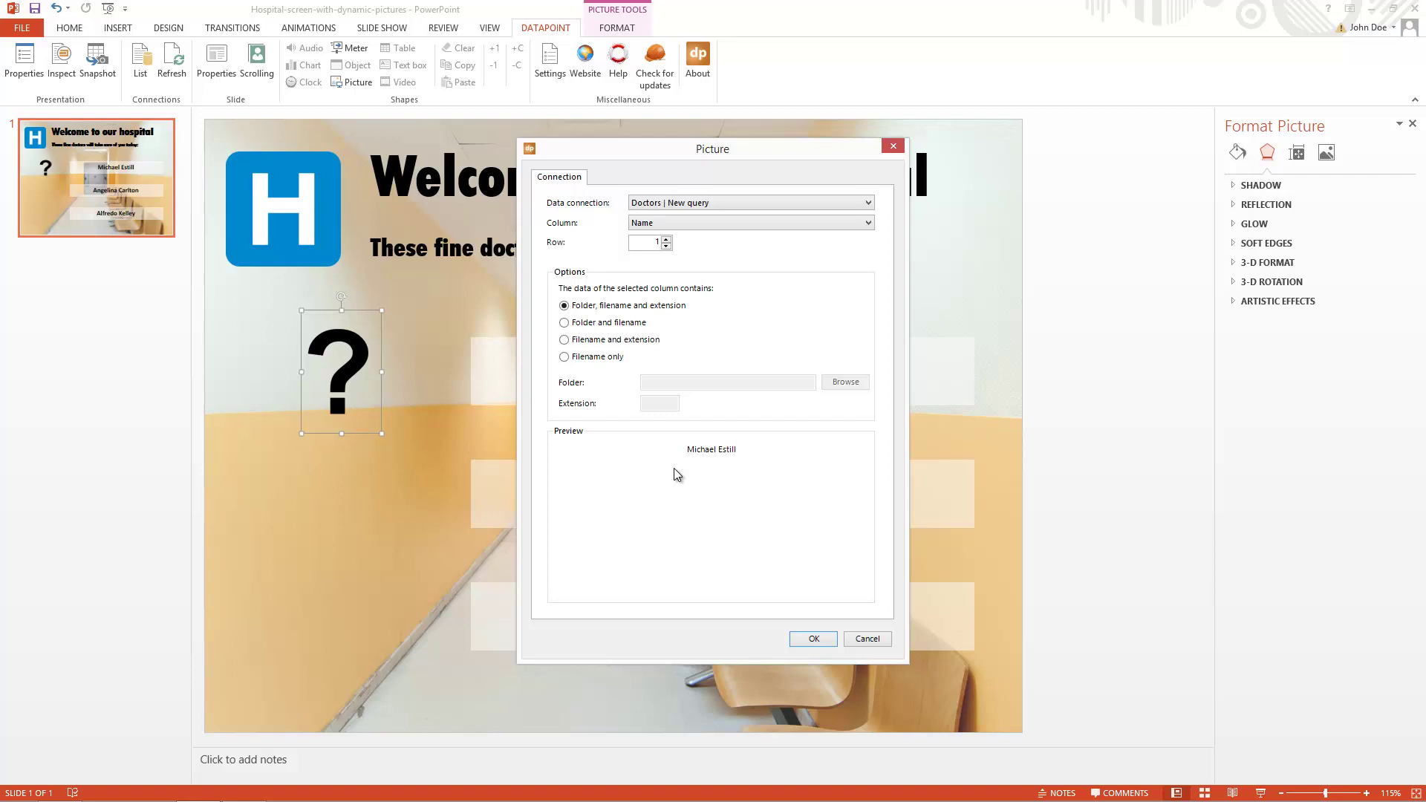
left_click(663, 225)
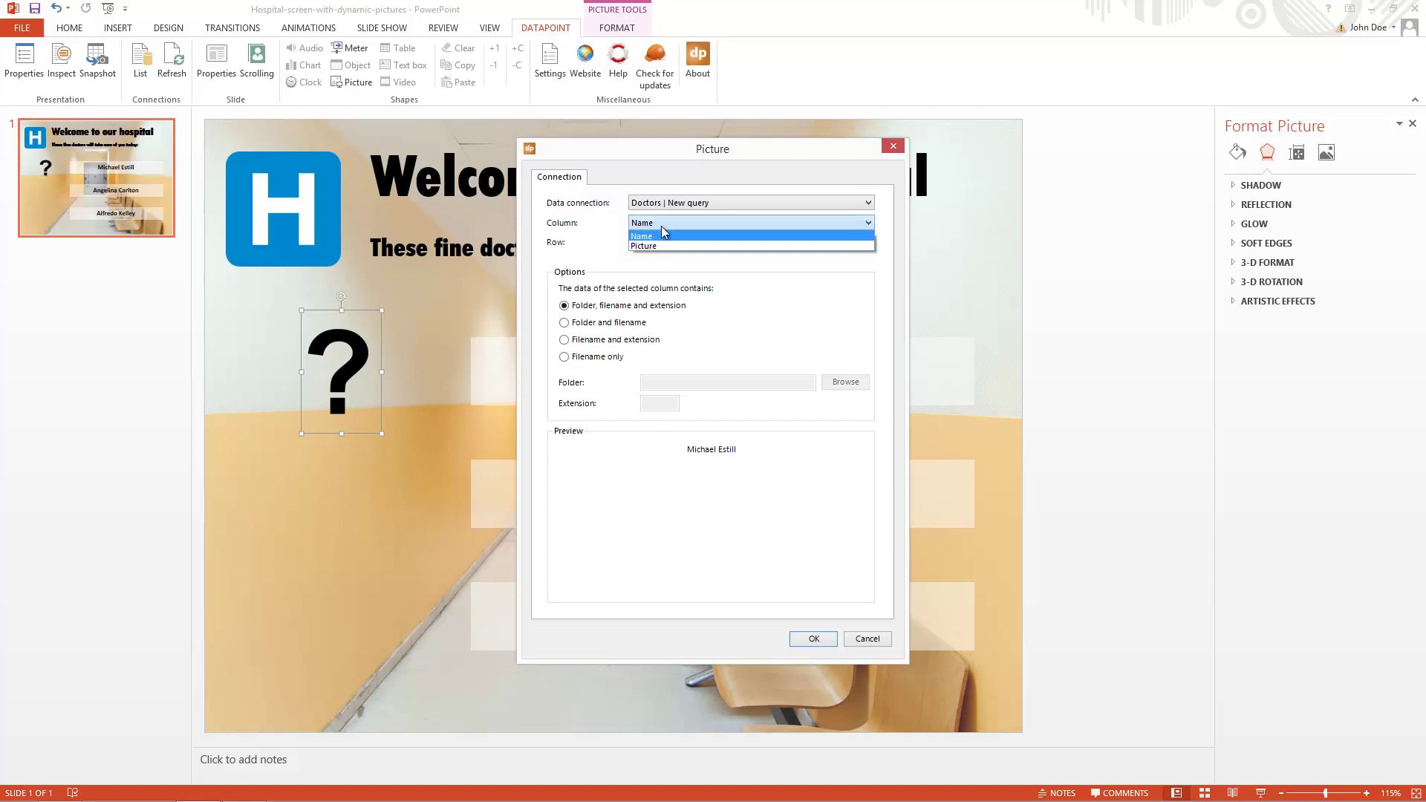
left_click(662, 246)
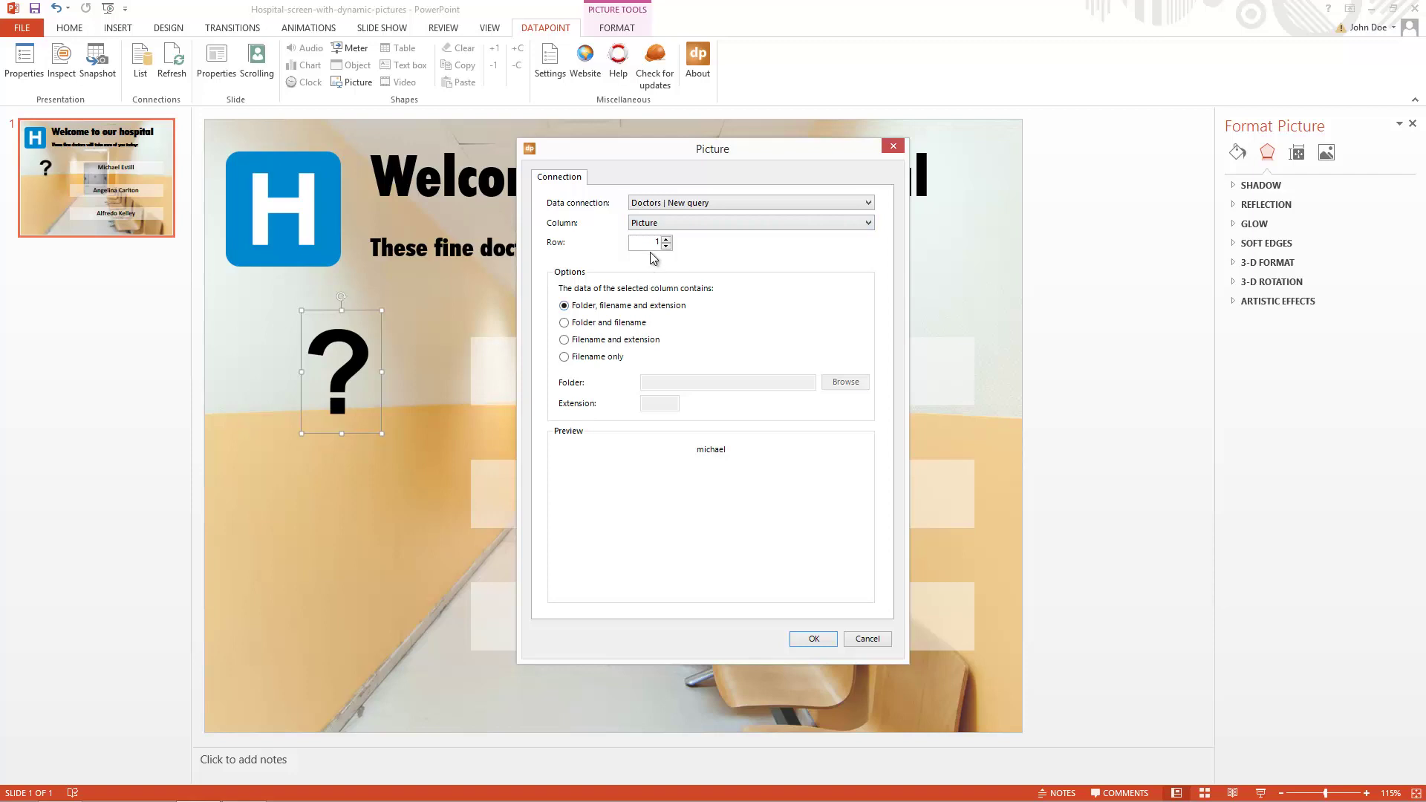
key("alt+Tab")
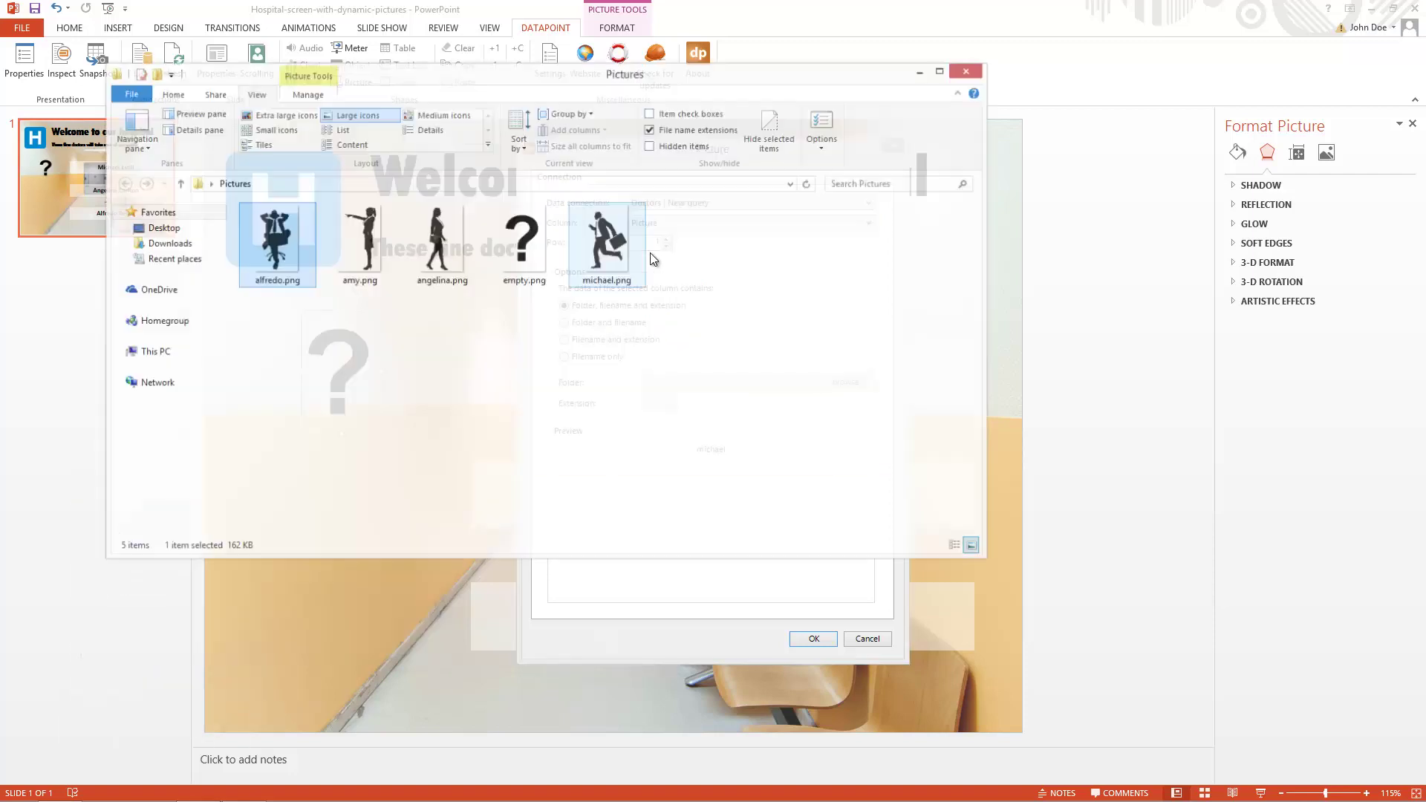
key("alt+Tab")
key("alt+Tab")
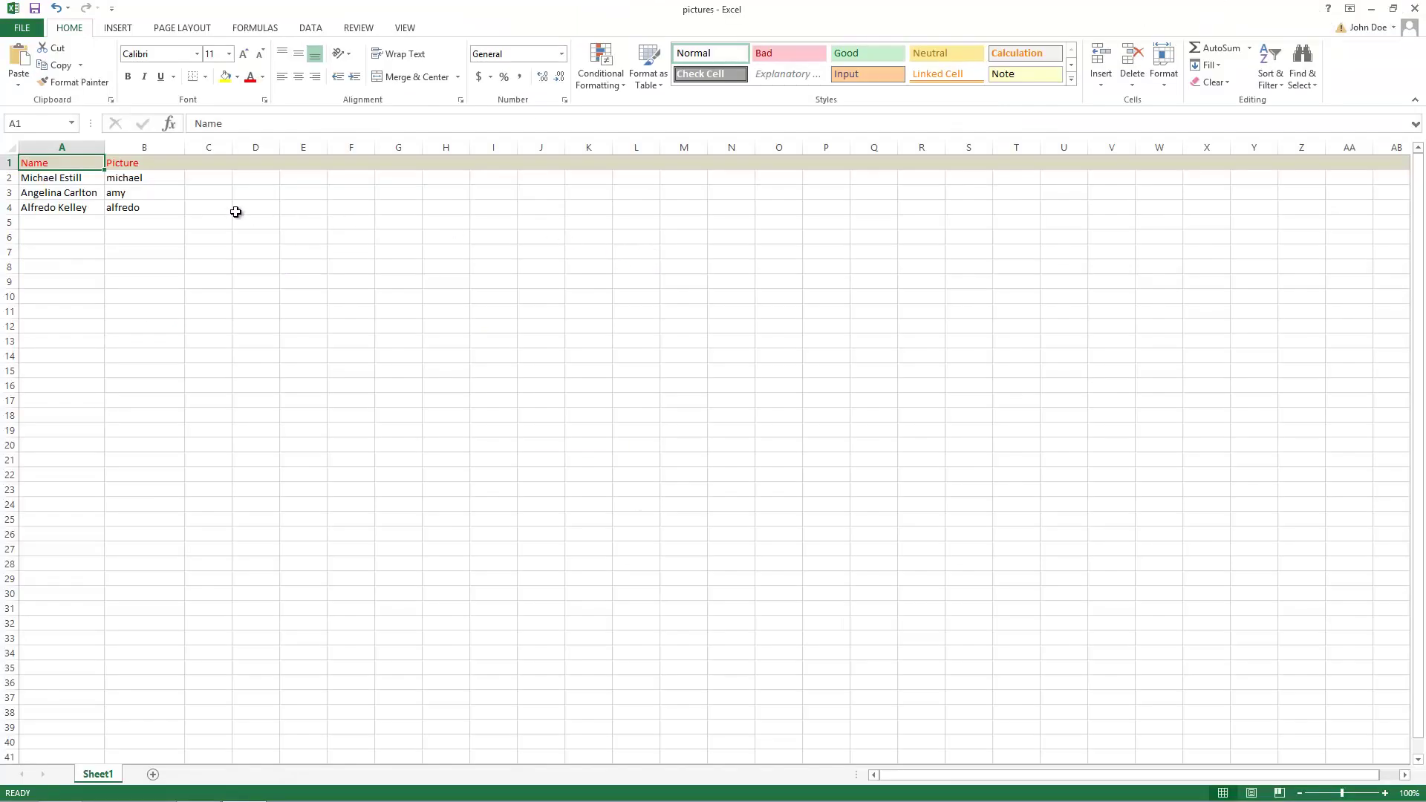
key("alt+Tab")
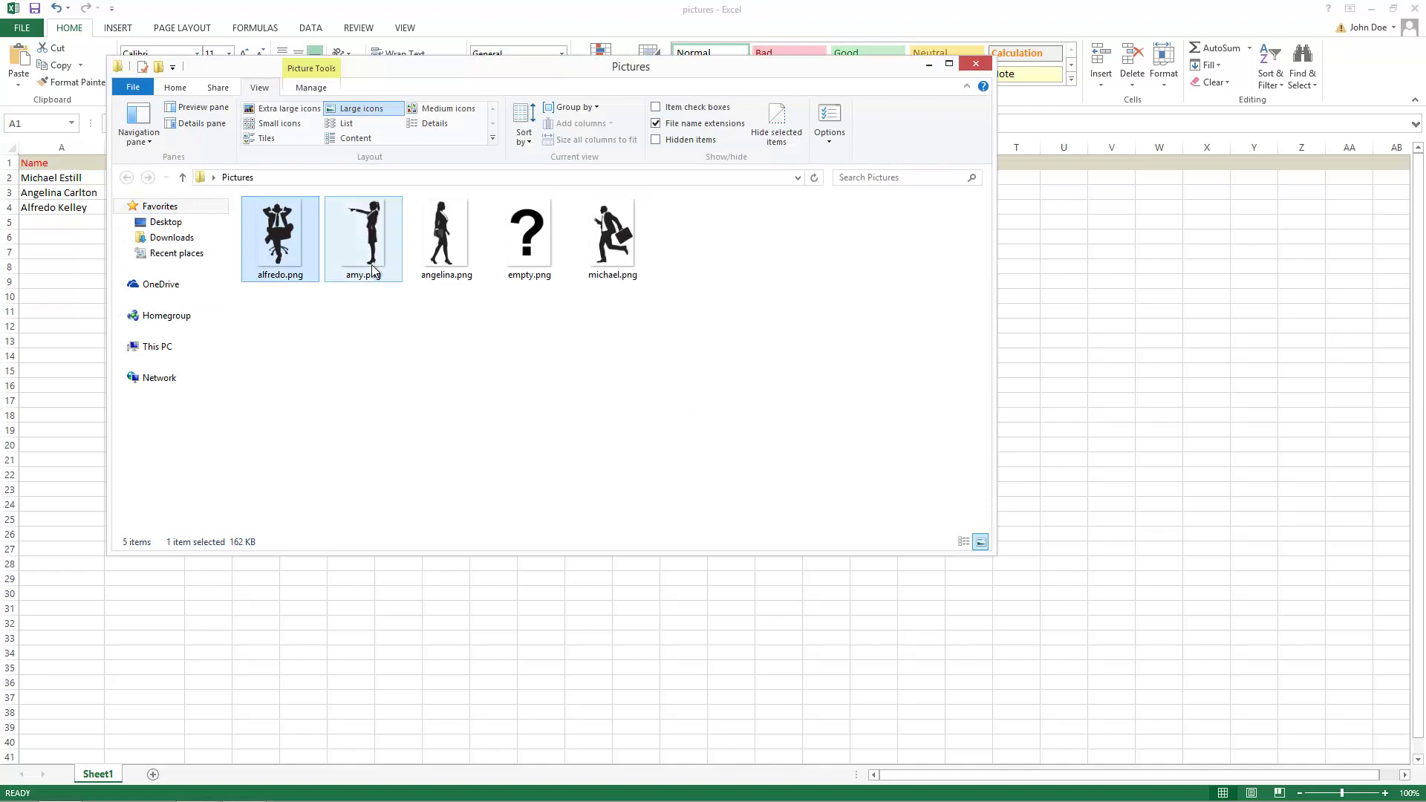
key("alt+Tab")
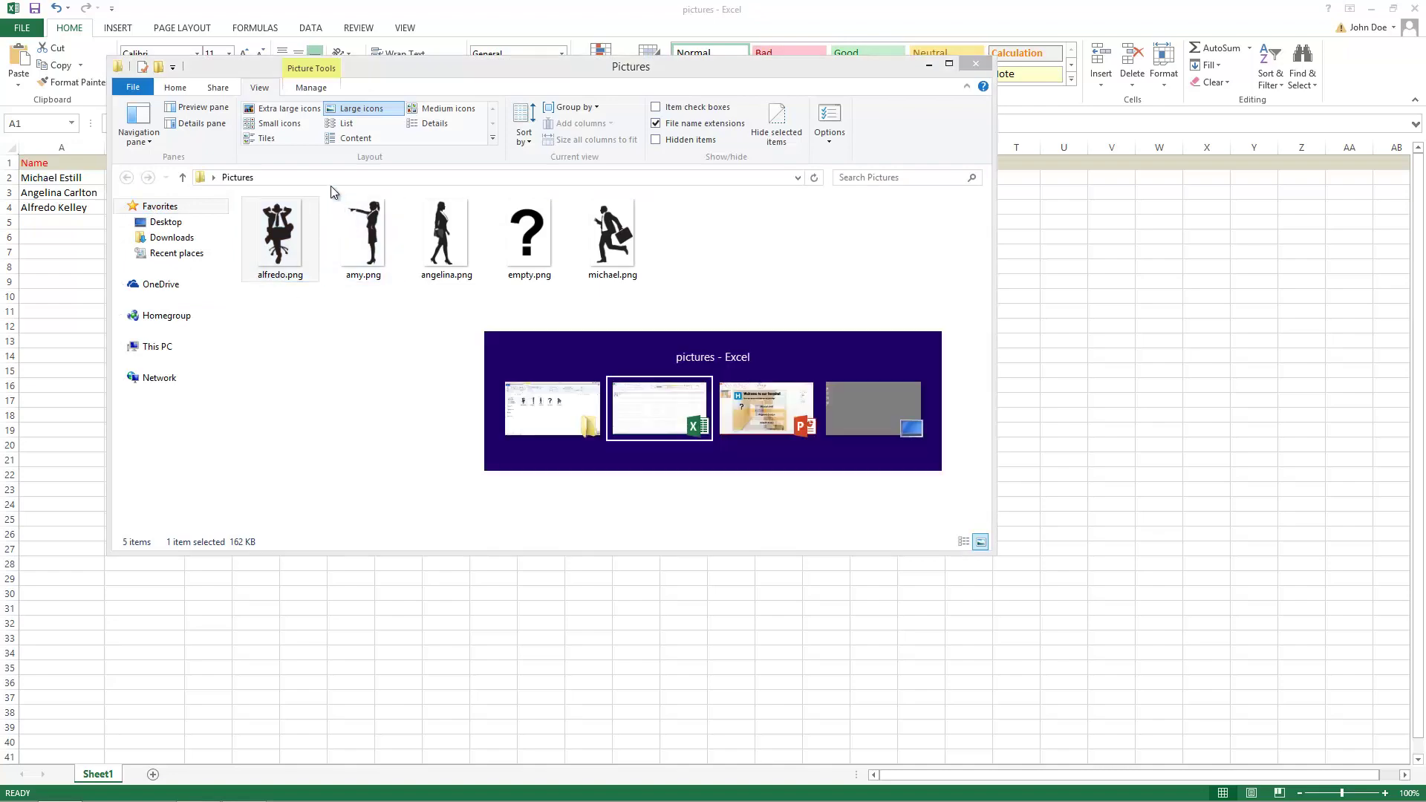
key("alt+Tab")
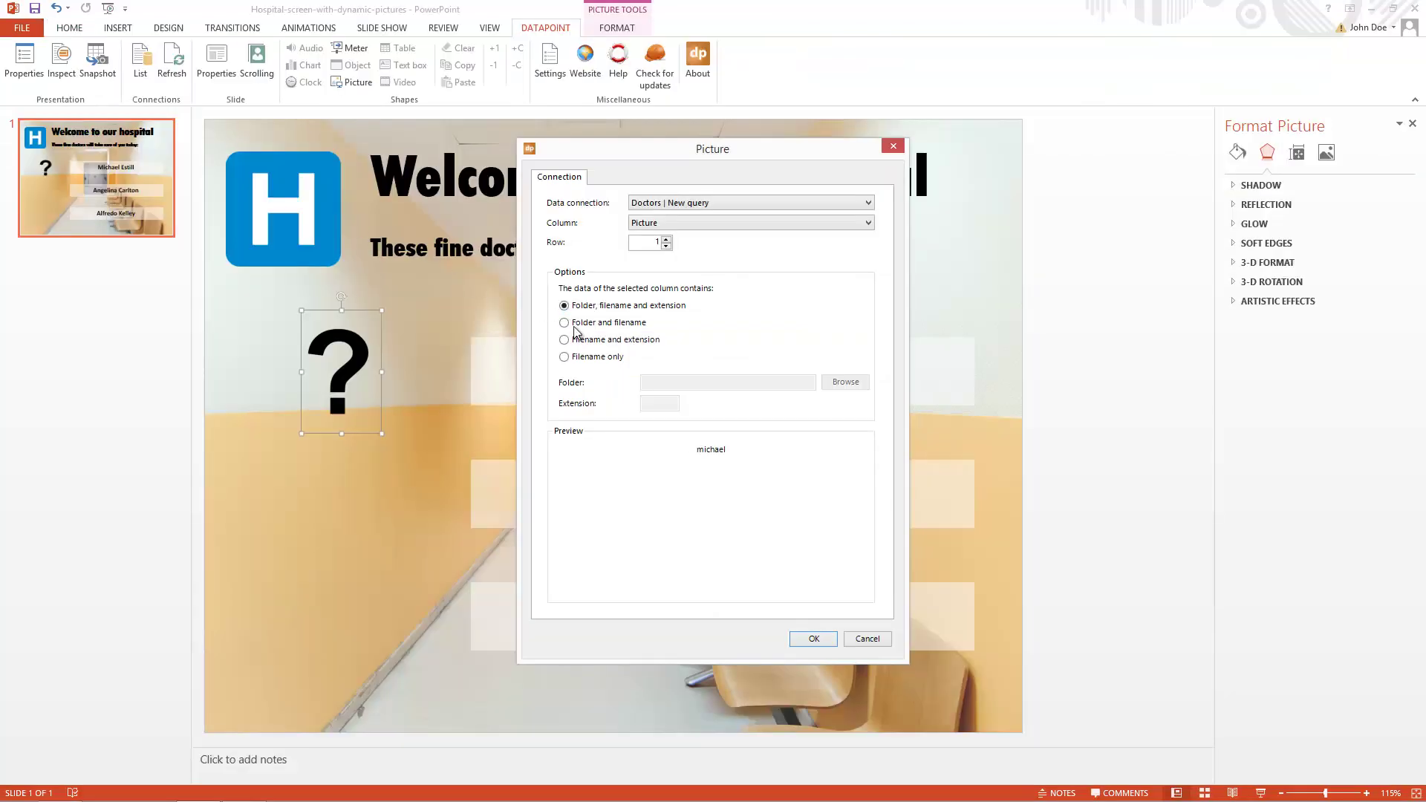
Read the Picture column as filename only with png extension from the Pictures folder, showing michael.png.
left_click(566, 357)
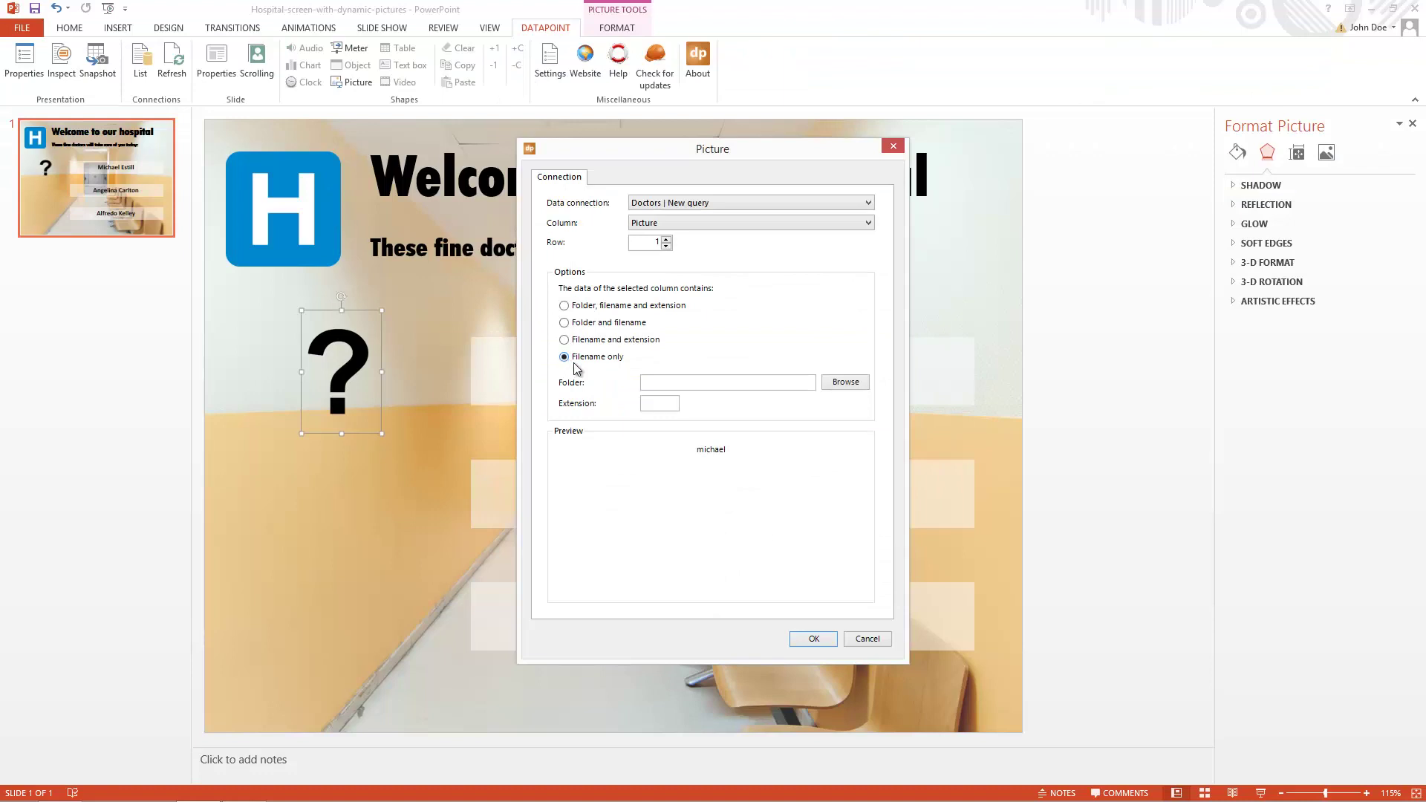
left_click(666, 411)
type("png")
left_click(832, 384)
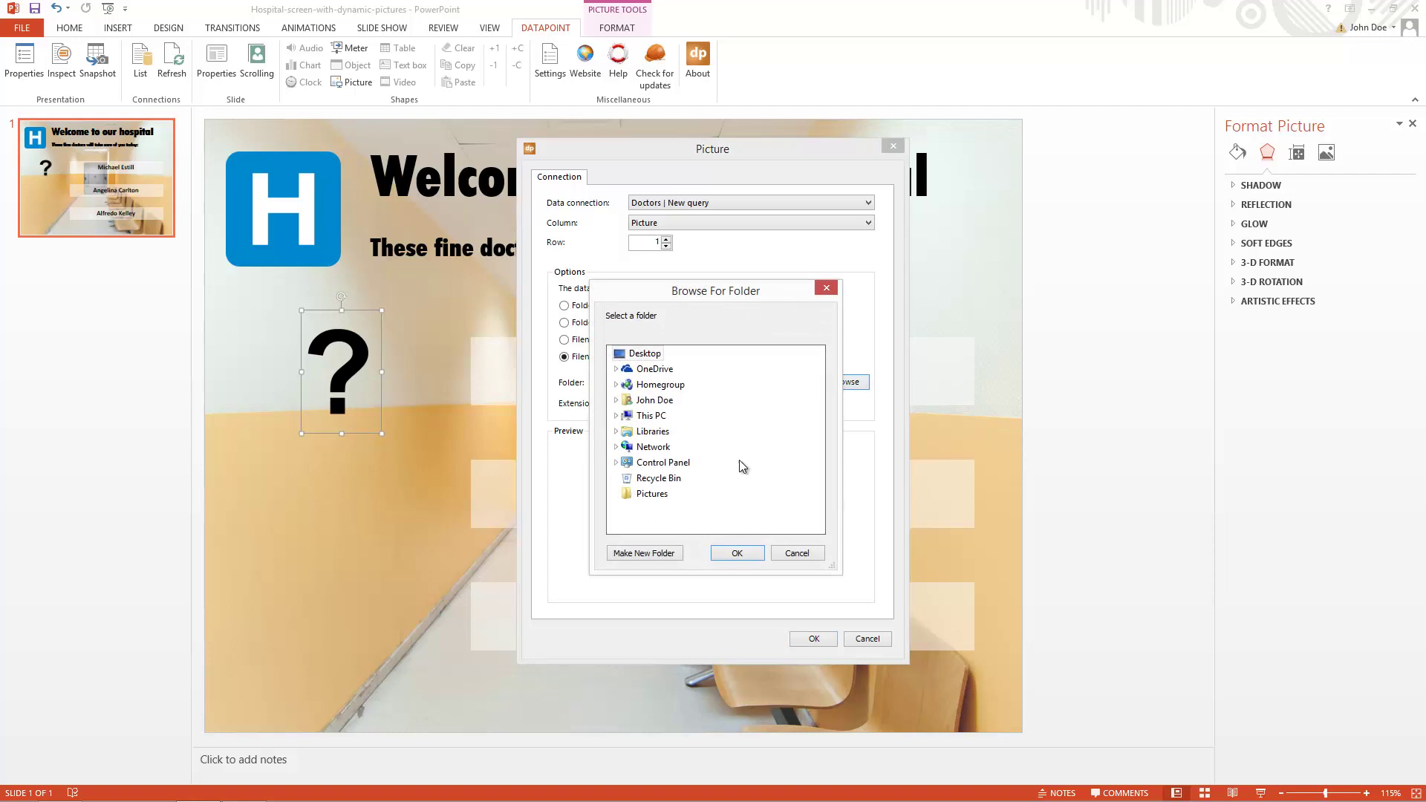
left_click(689, 493)
left_click(731, 553)
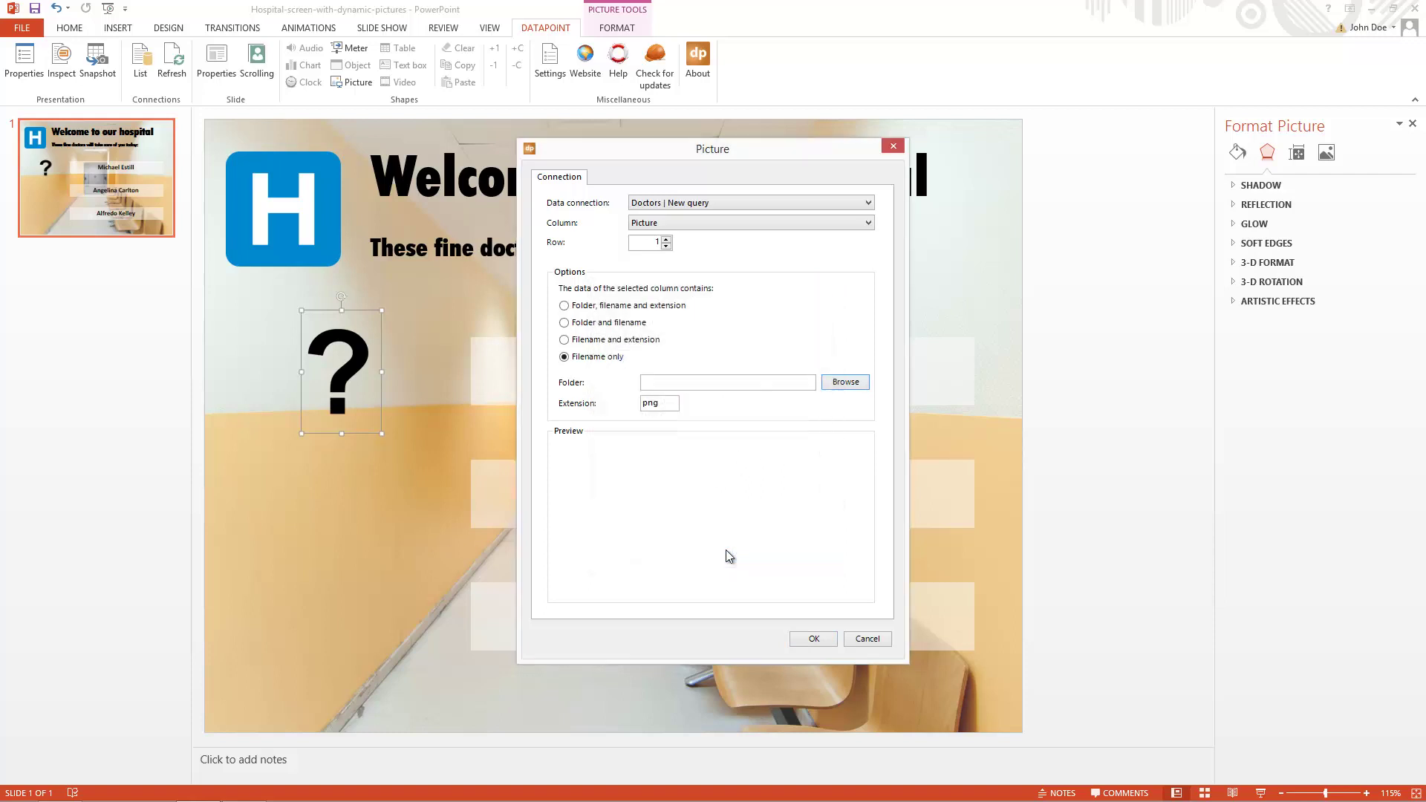
left_click(808, 641)
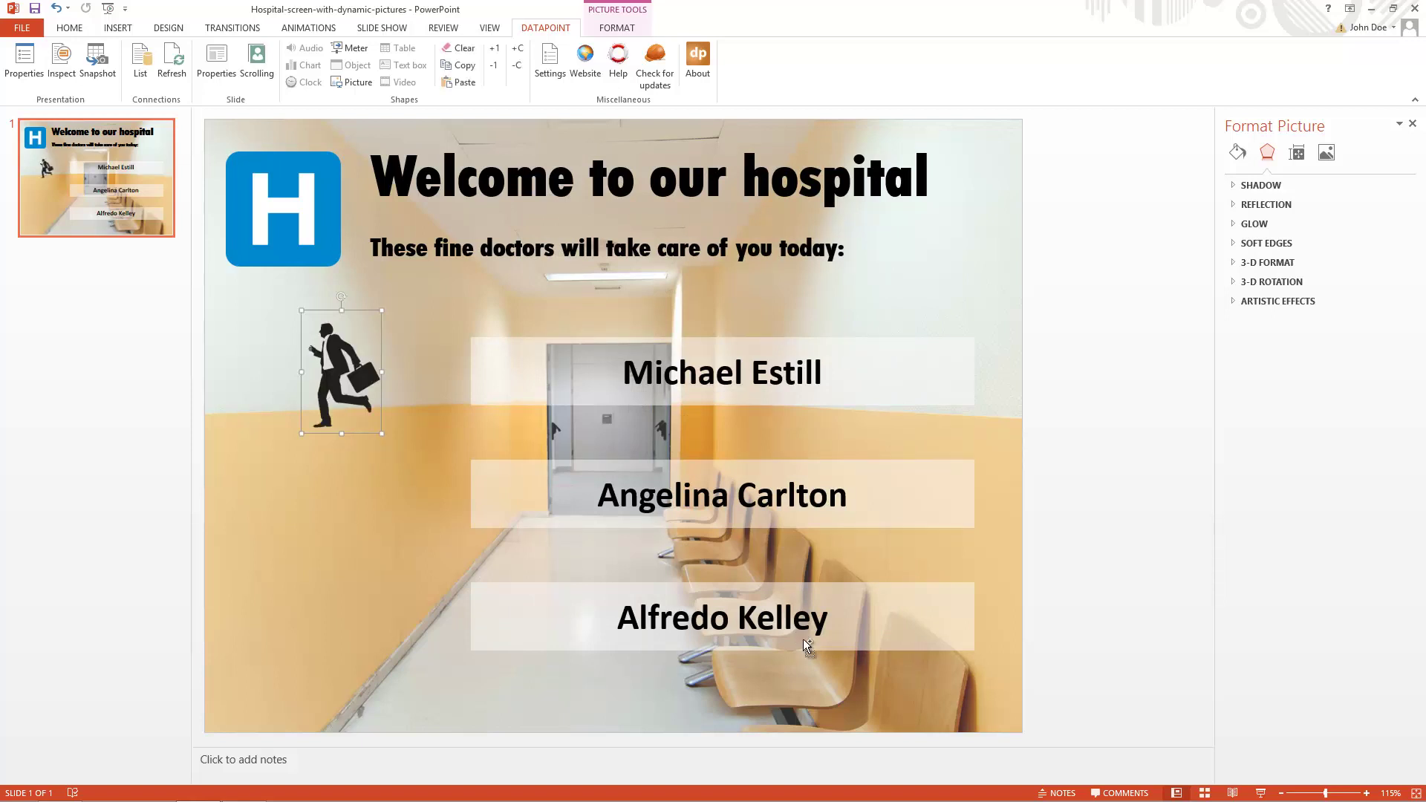
Paste two copies of the silhouette and space them evenly beside the second and third name bands.
key("ctrl+c")
key("ctrl+v")
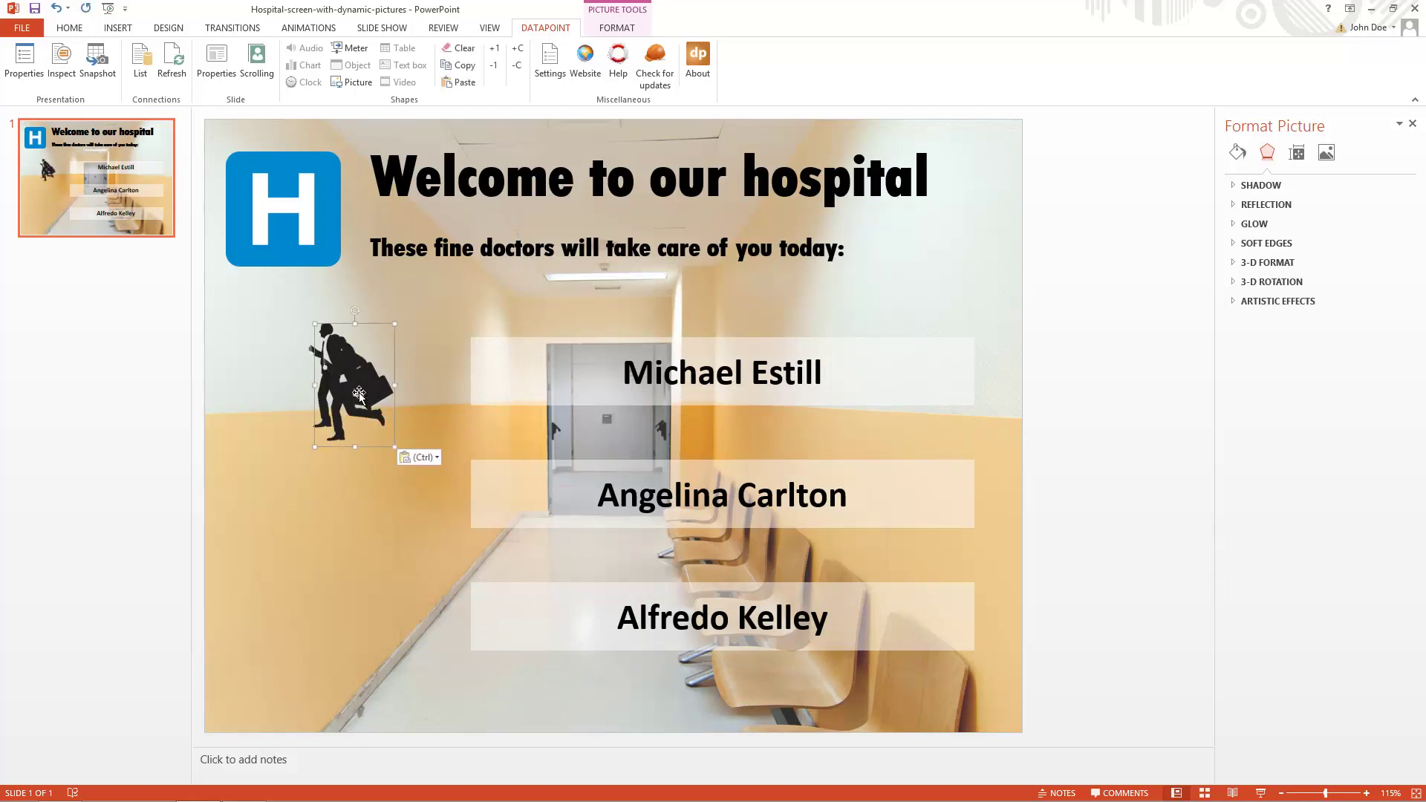
left_click_drag(351, 457, 343, 486)
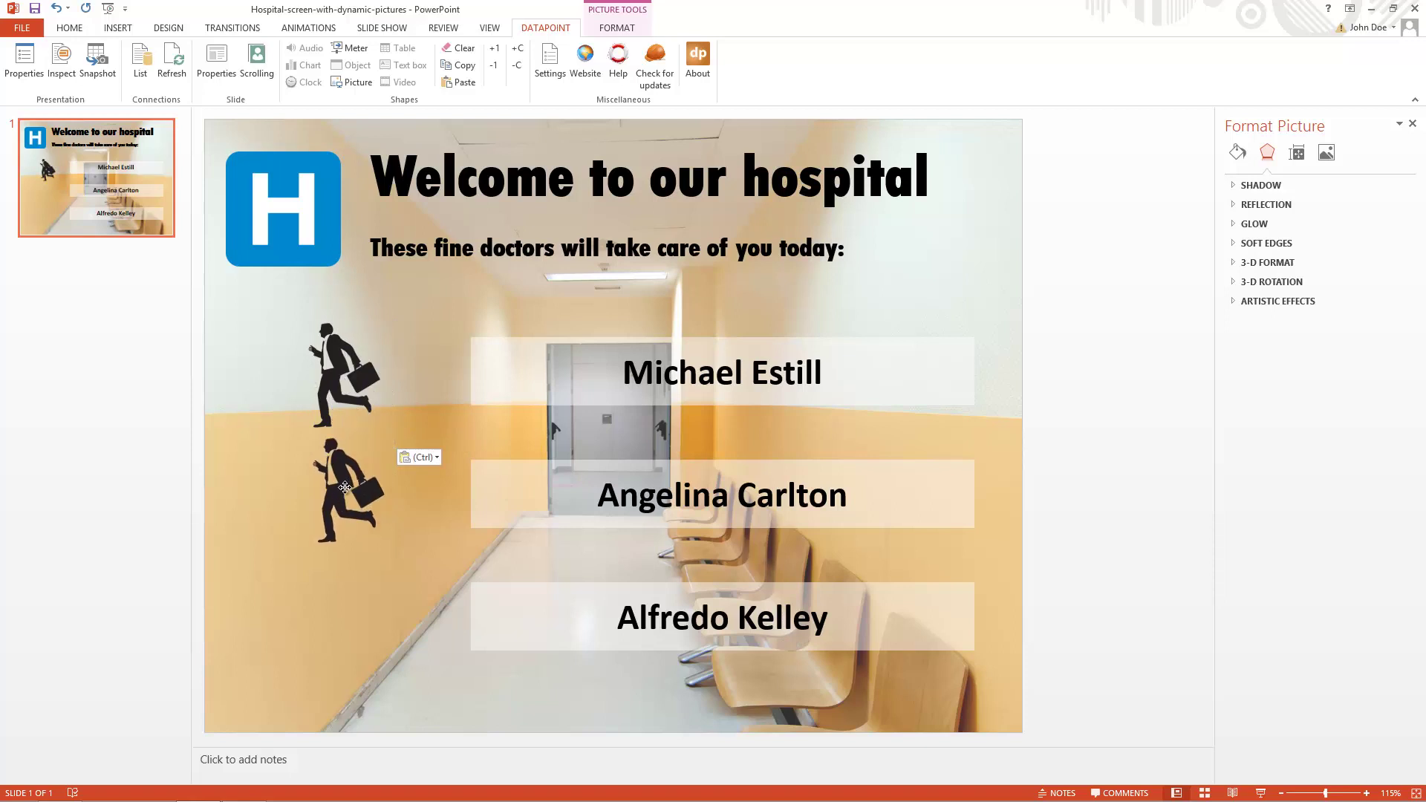
key("ctrl+v")
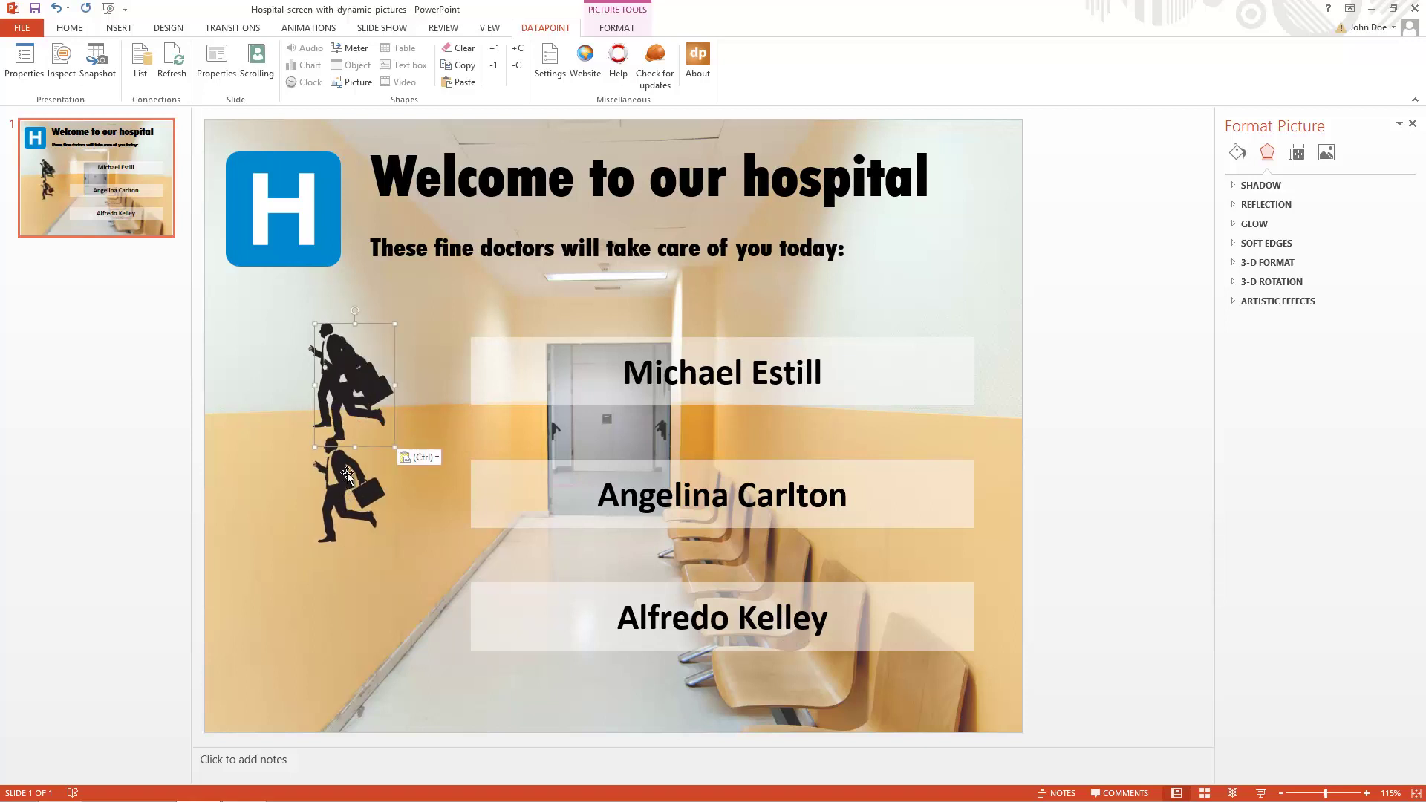
left_click_drag(353, 386, 352, 619)
left_click_drag(345, 490, 345, 496)
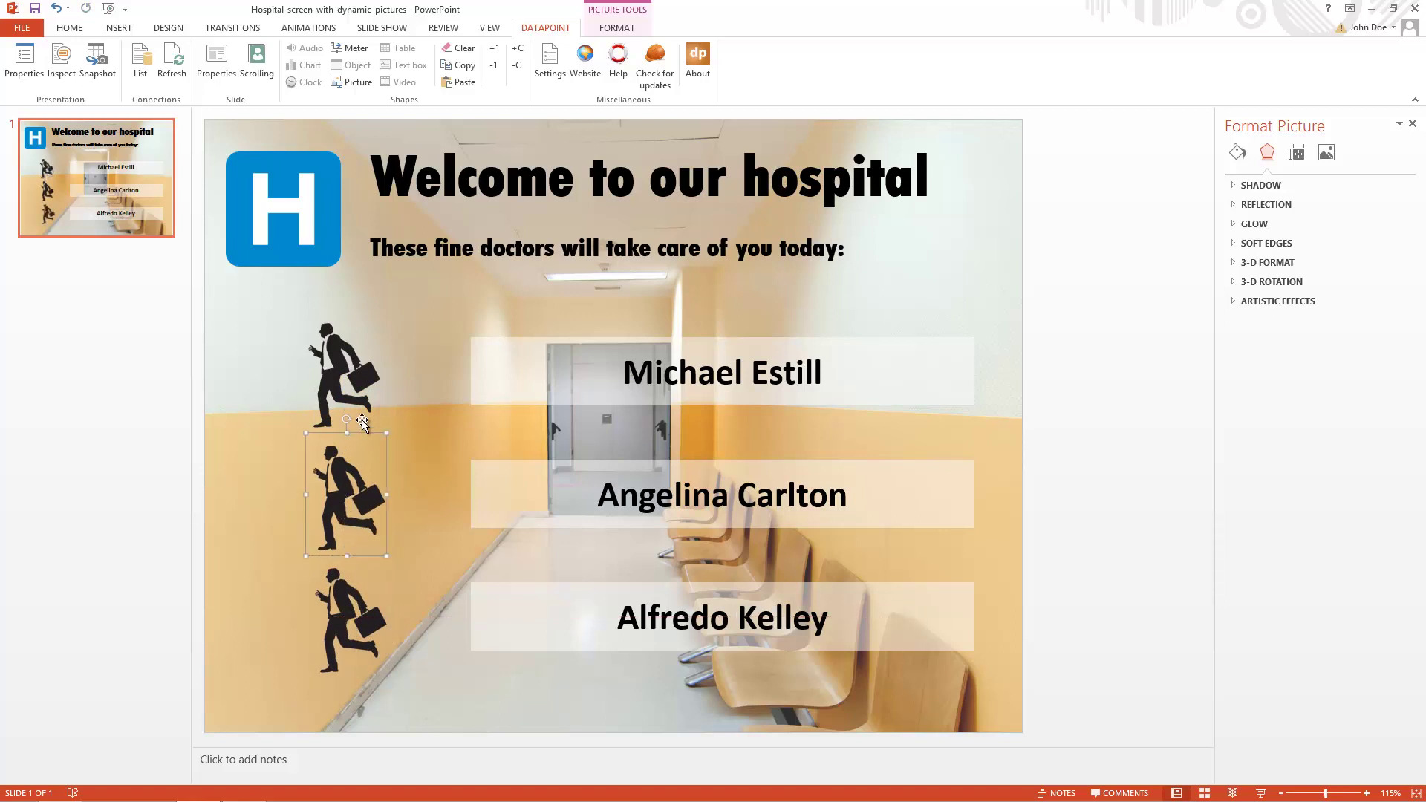
left_click(361, 83)
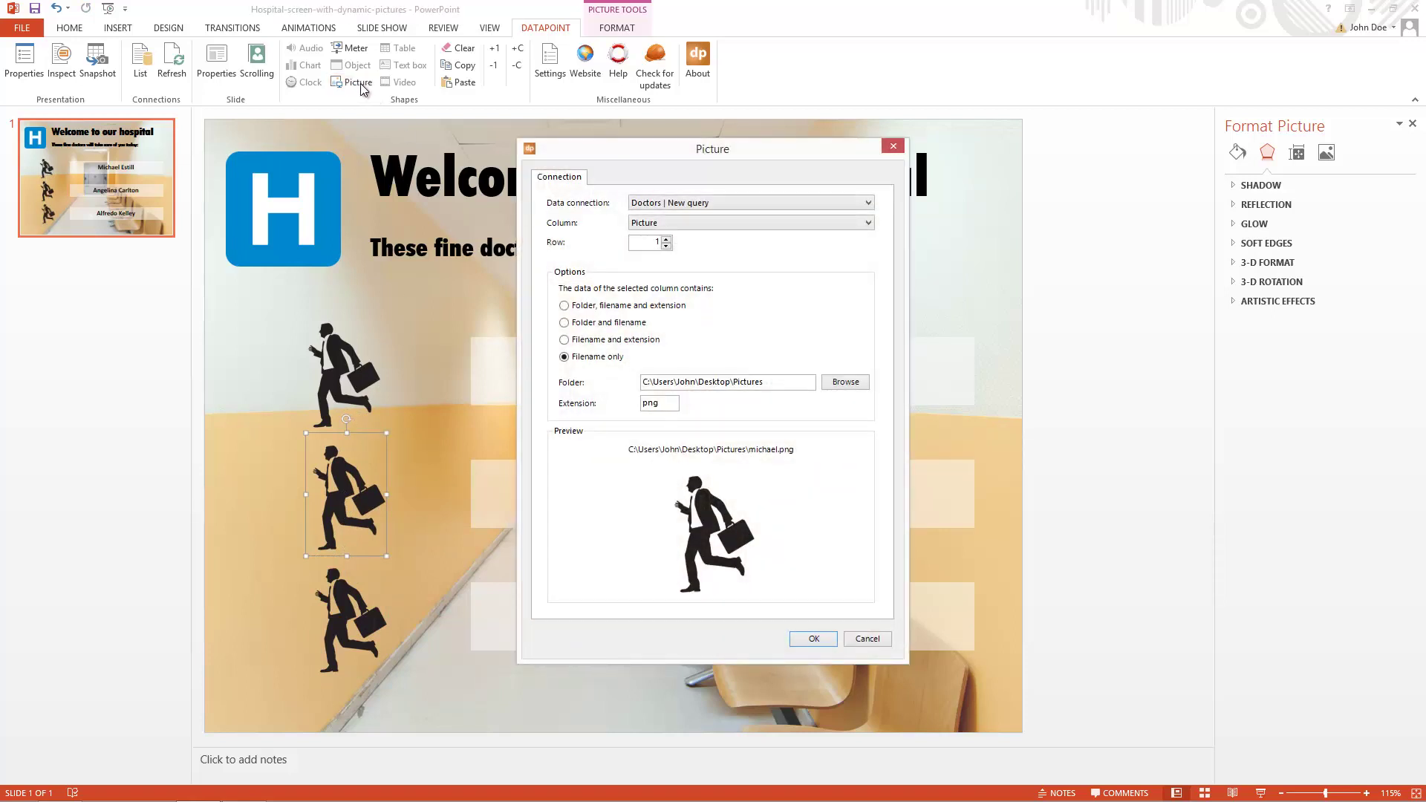
Link the middle and bottom pictures to rows 2 and 3 (amy.png, alfredo.png), then start the slide show.
left_click(667, 239)
left_click(814, 640)
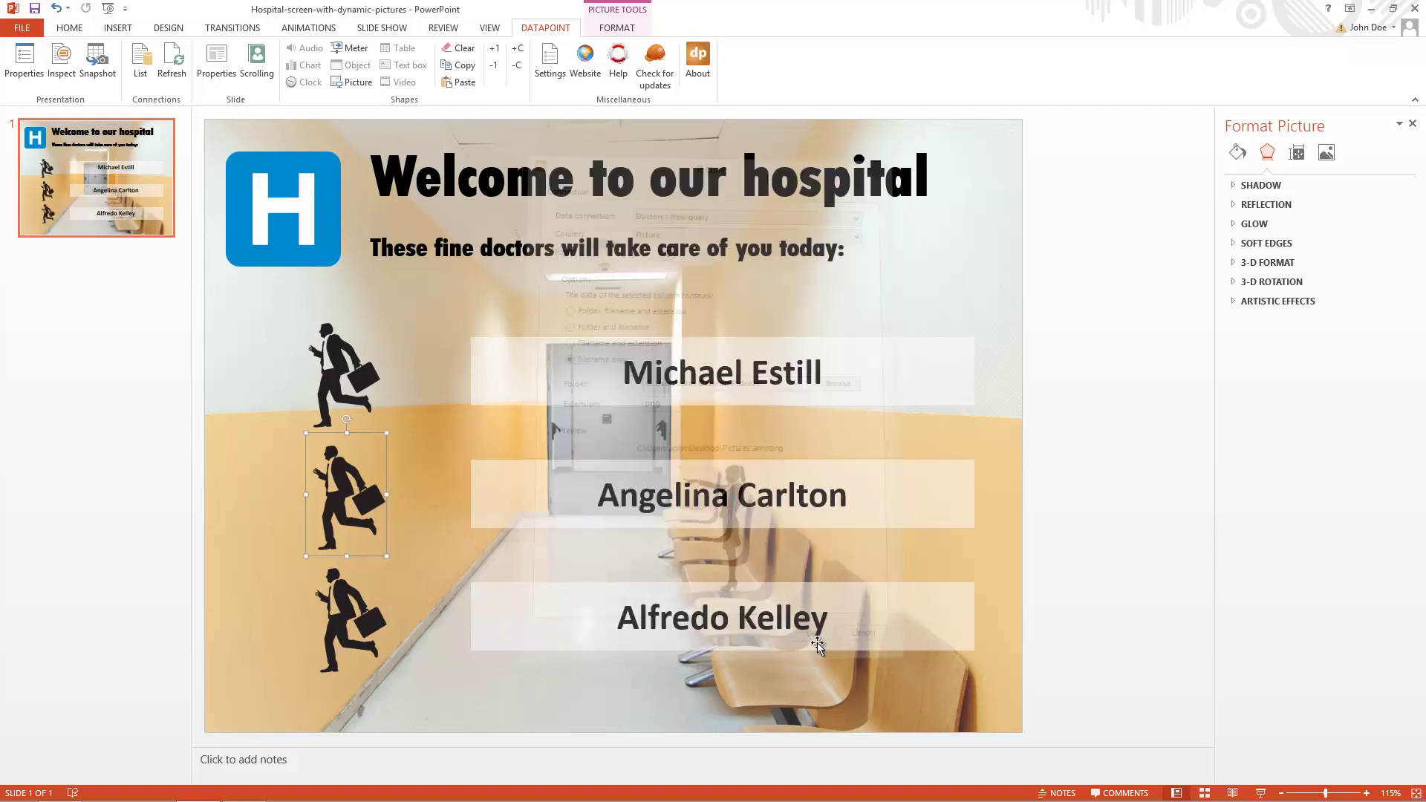
left_click(333, 604)
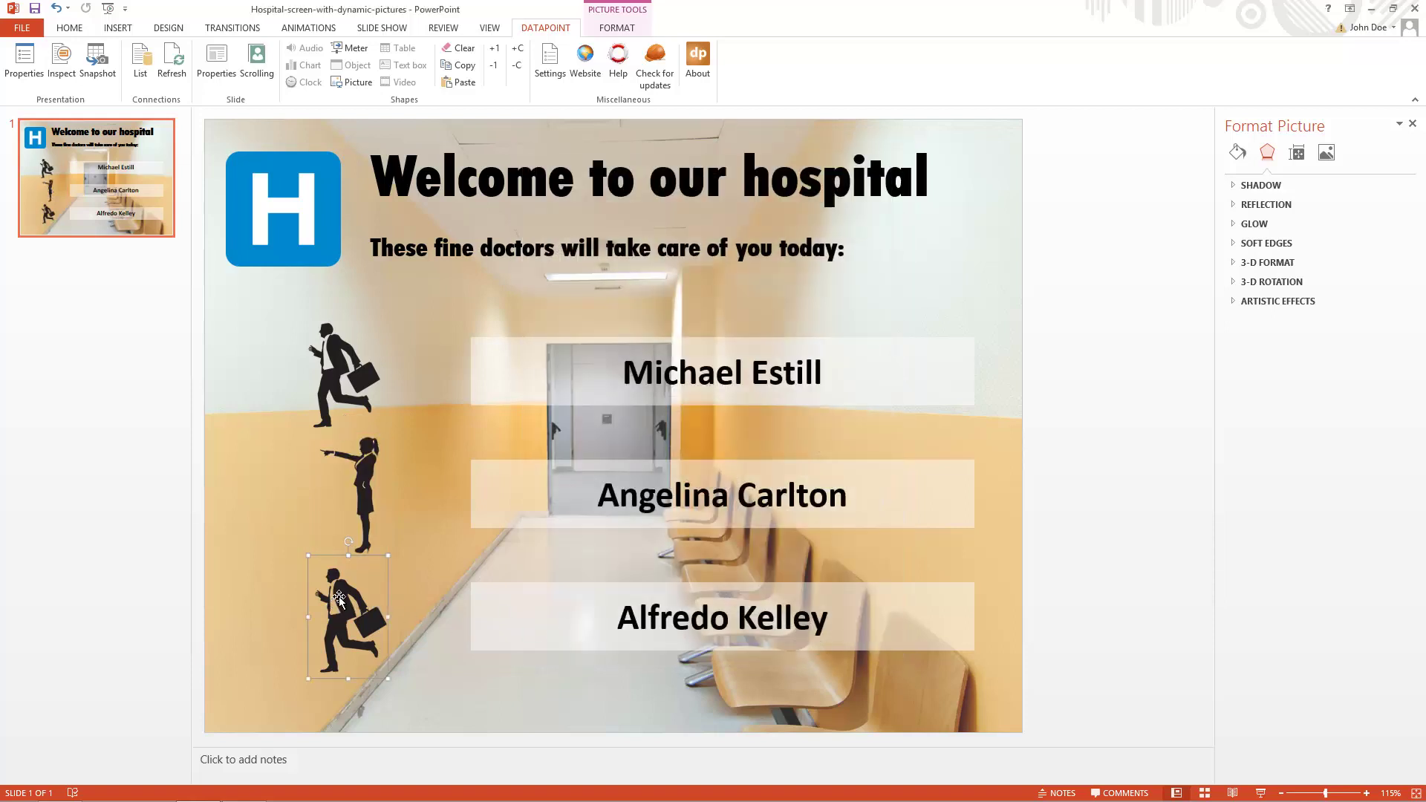
left_click(345, 83)
left_click(667, 239)
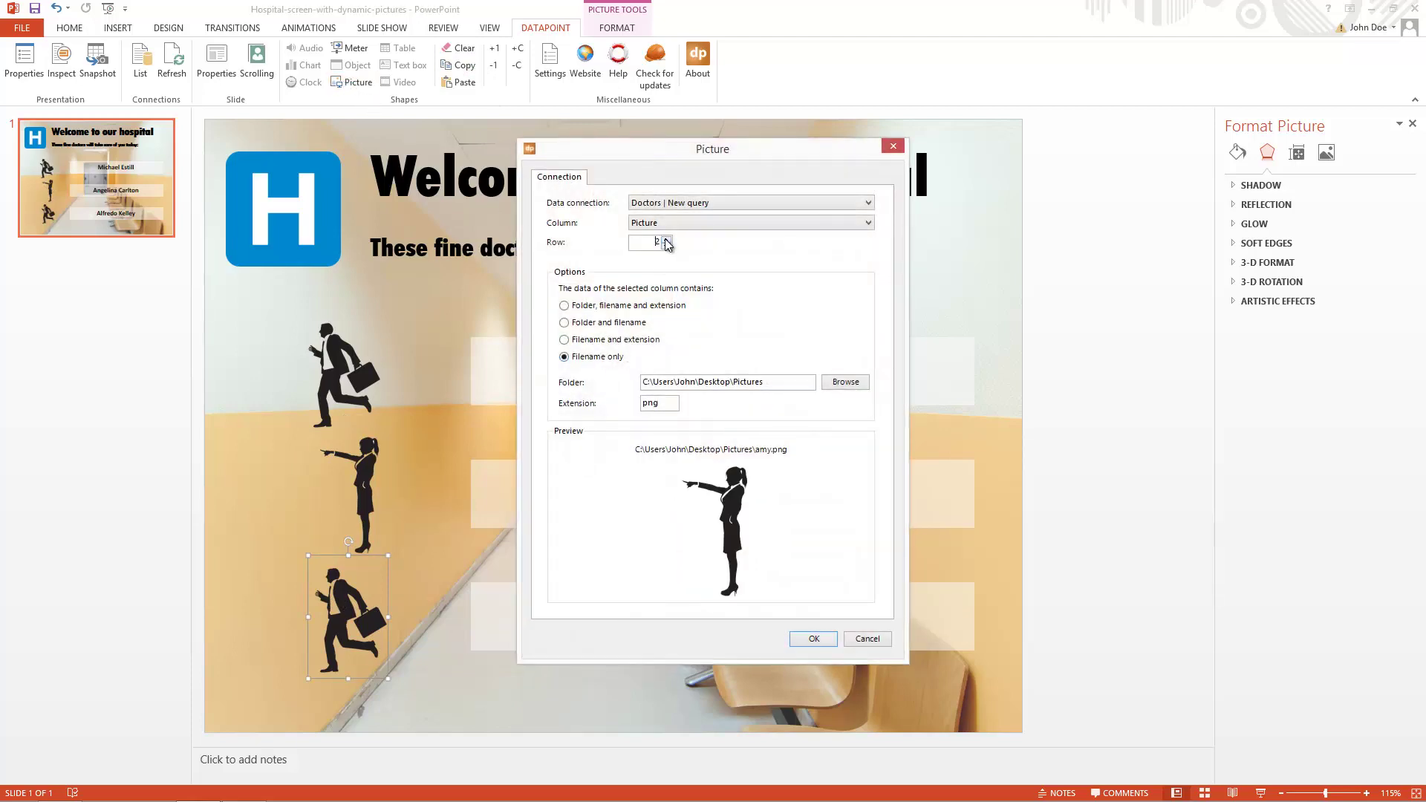
left_click(668, 239)
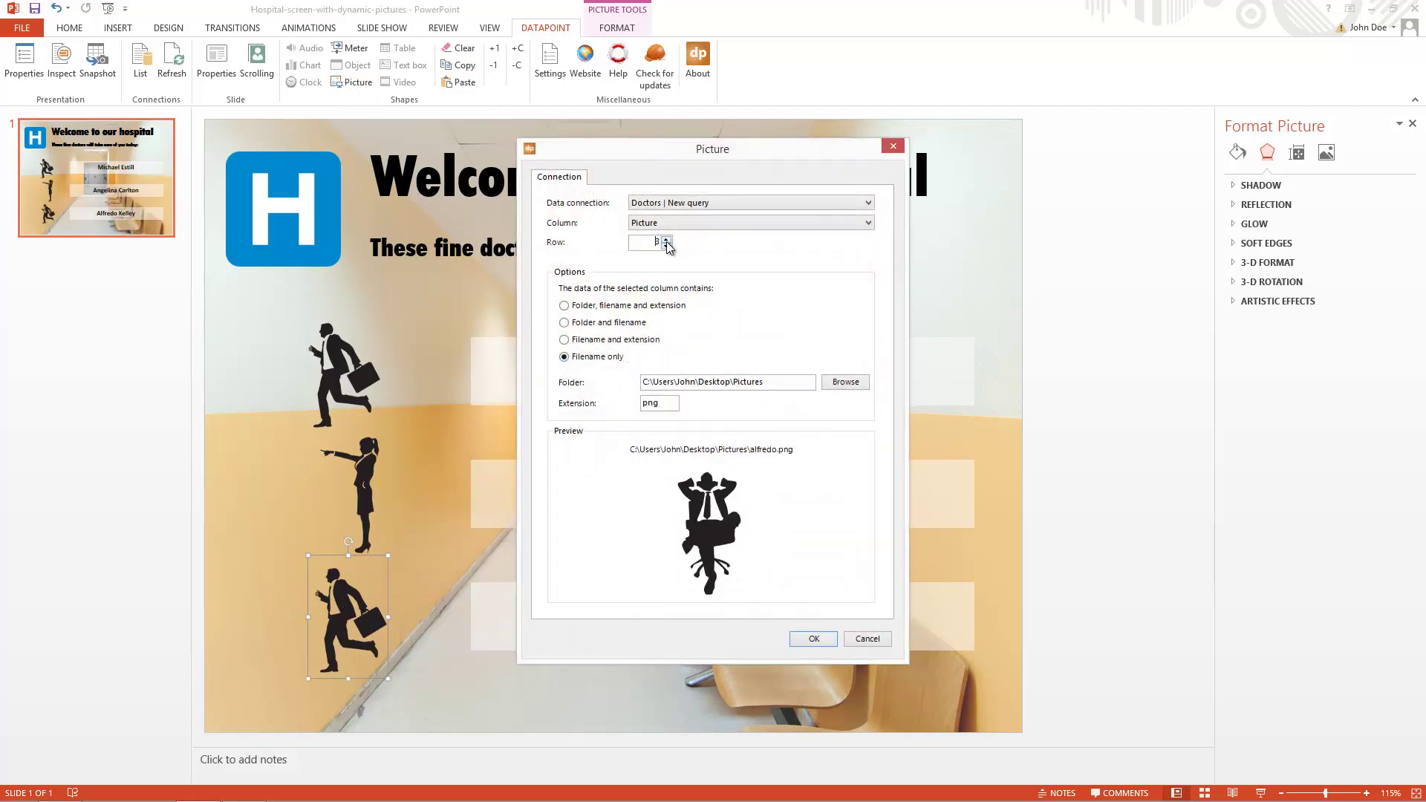
left_click(813, 639)
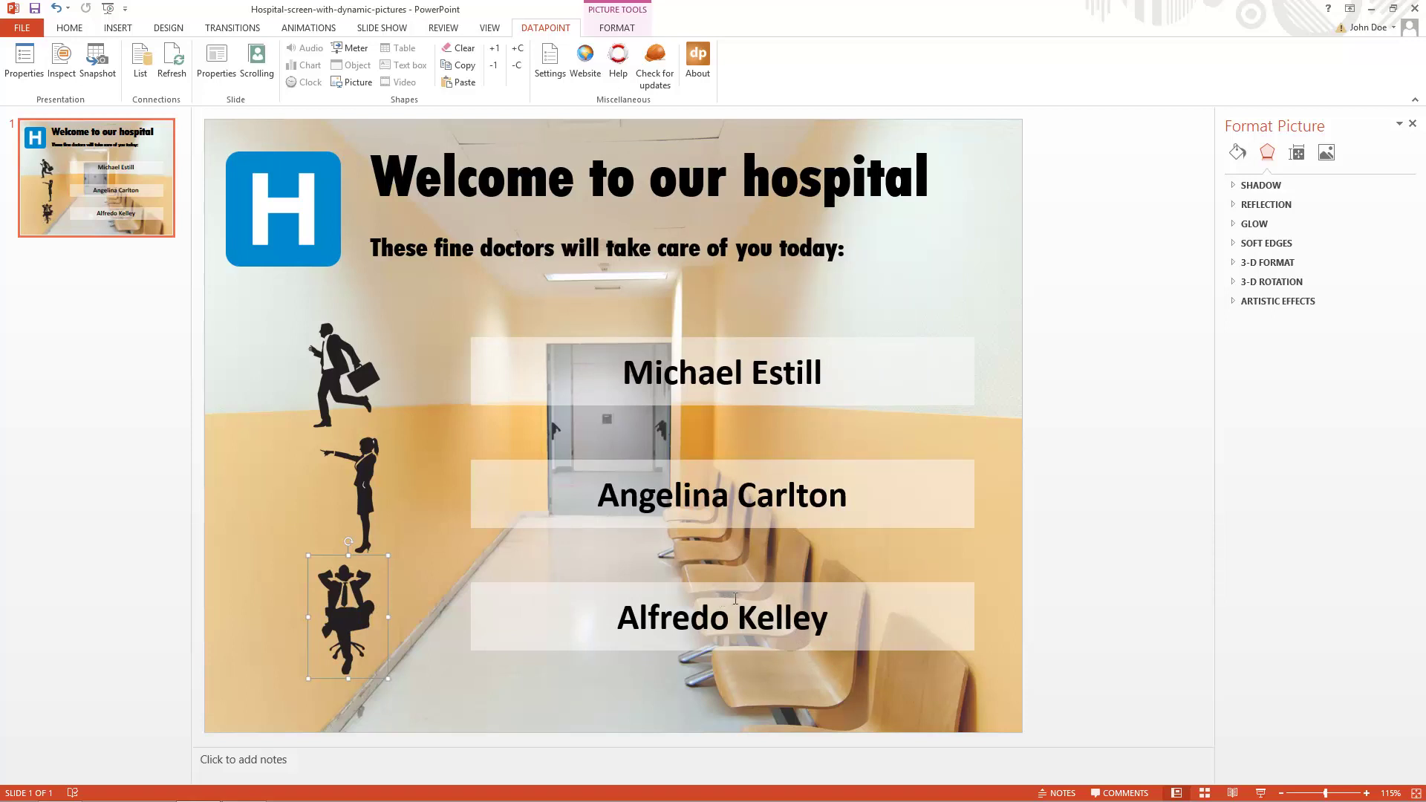
key("F5")
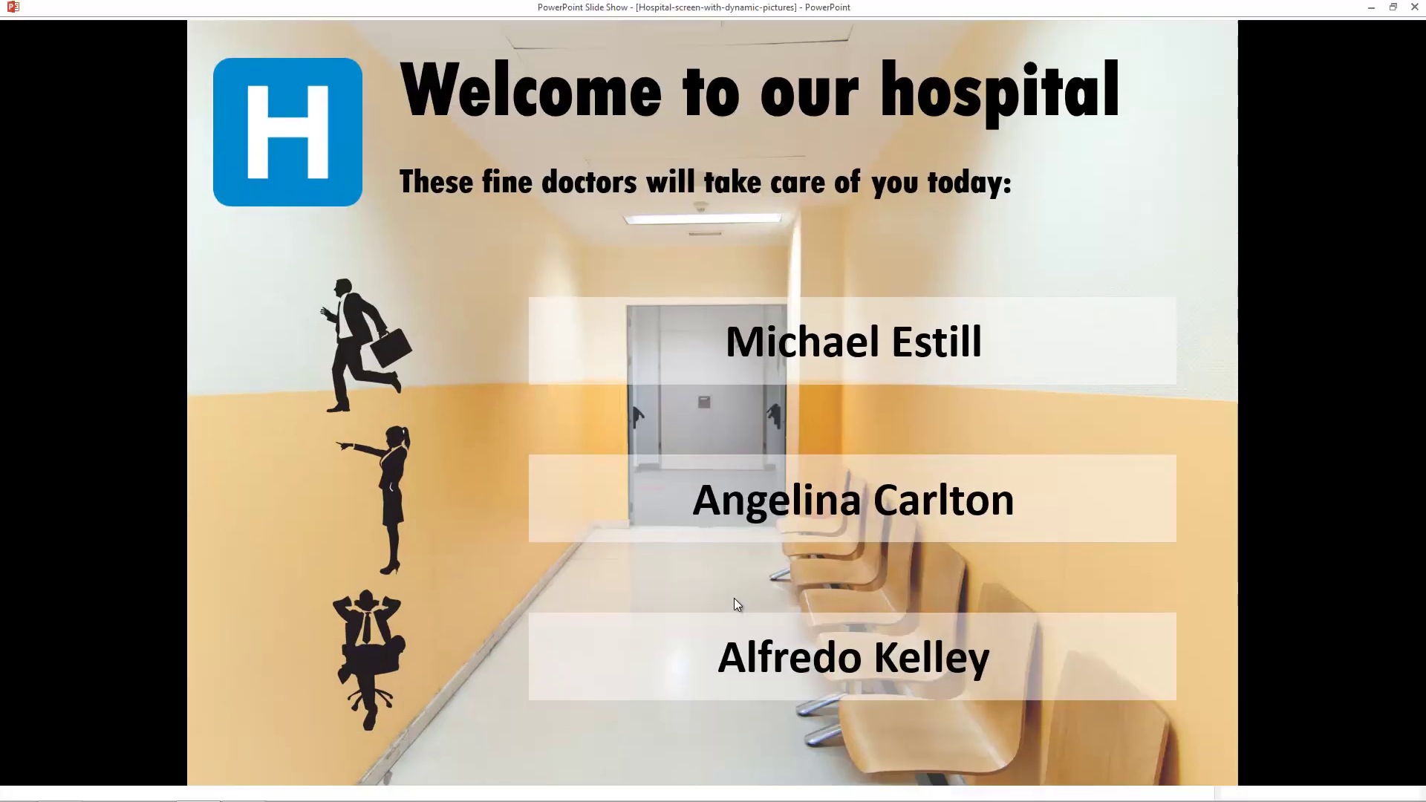